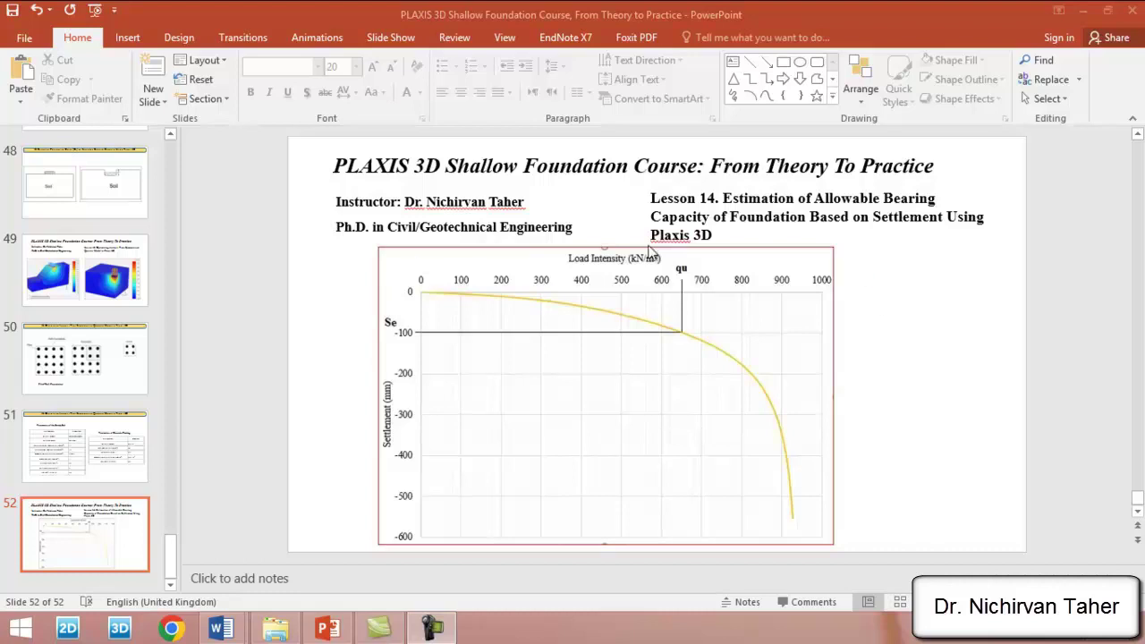
# Open the Excel workbook "Lesson 7. Effect of Water Table on Ultimate Bearing Capacity of Foundation" from its Lesson 7 course folder.
pyautogui.click(569, 225)
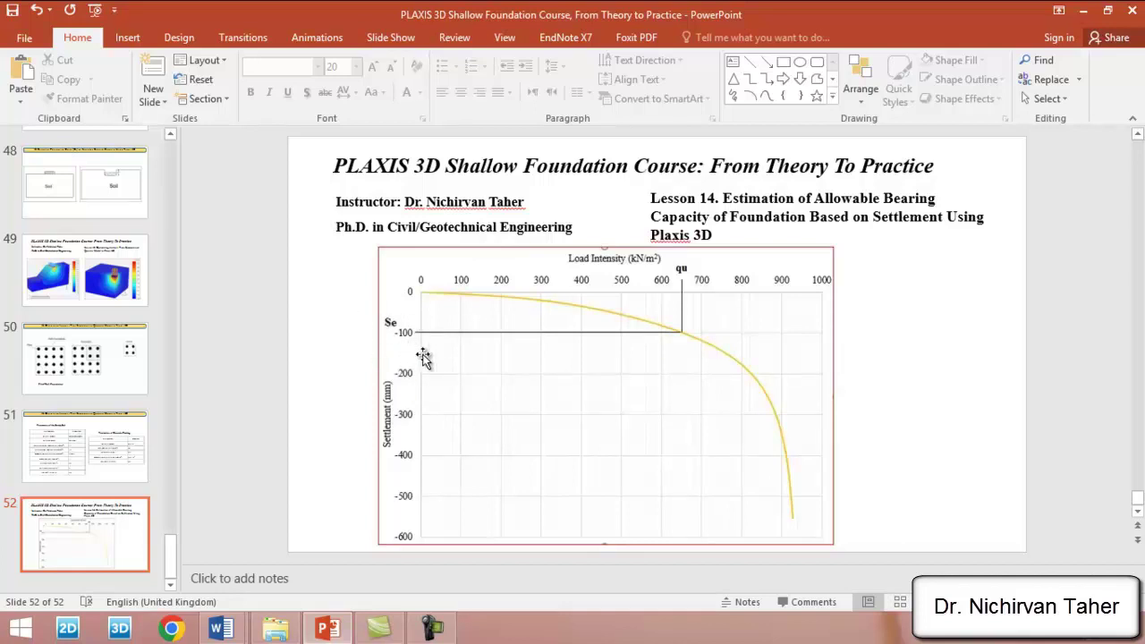
pyautogui.click(276, 628)
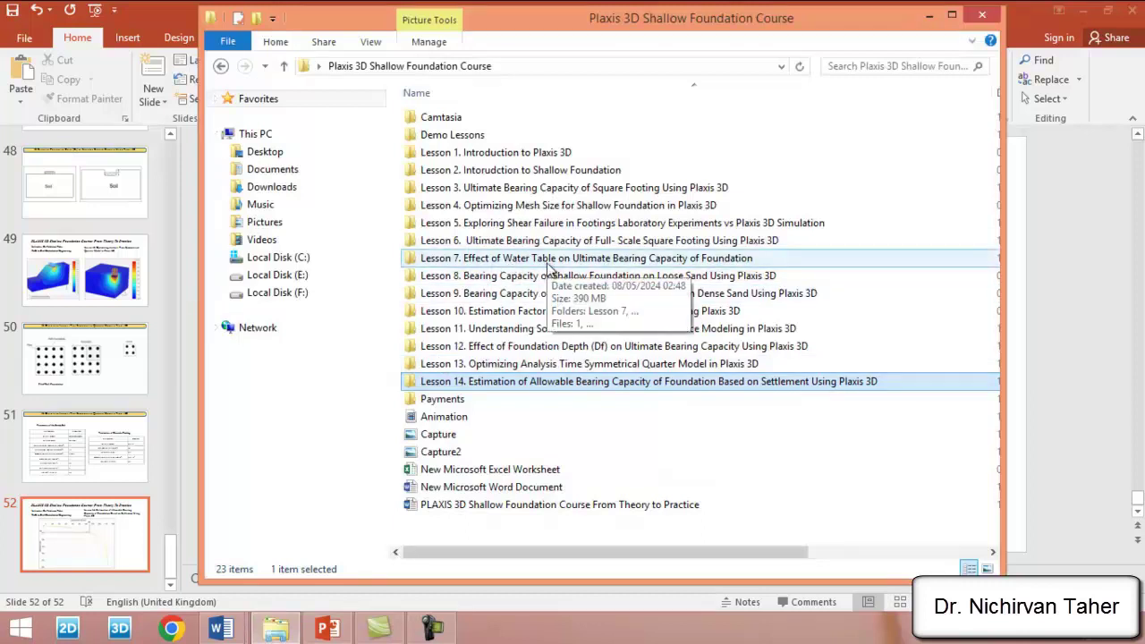
pyautogui.doubleClick(547, 261)
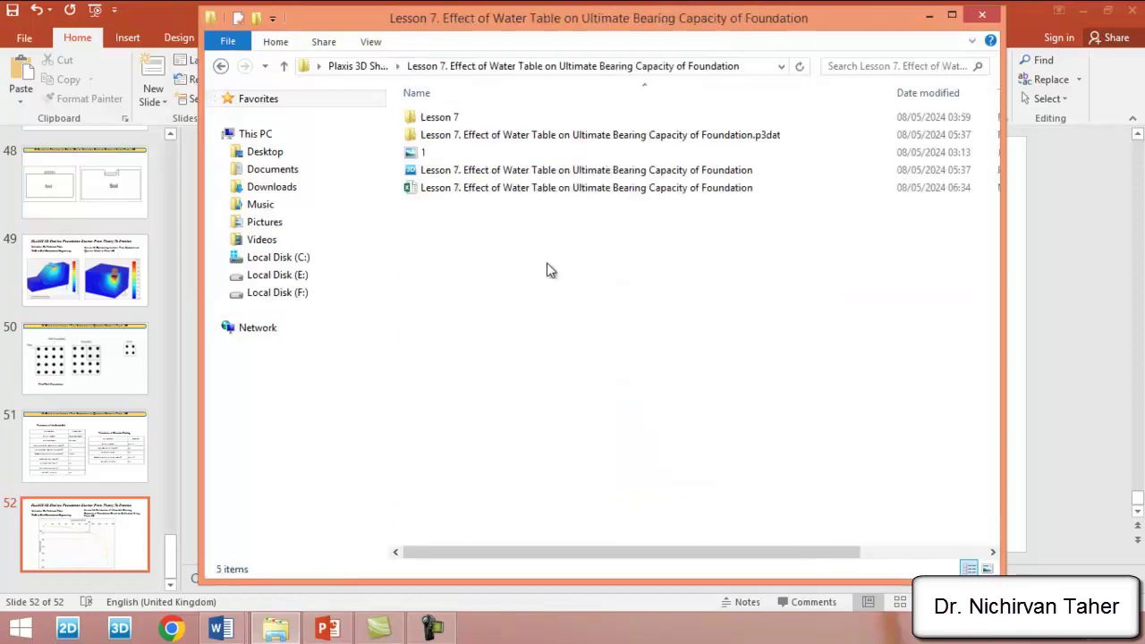
pyautogui.doubleClick(532, 189)
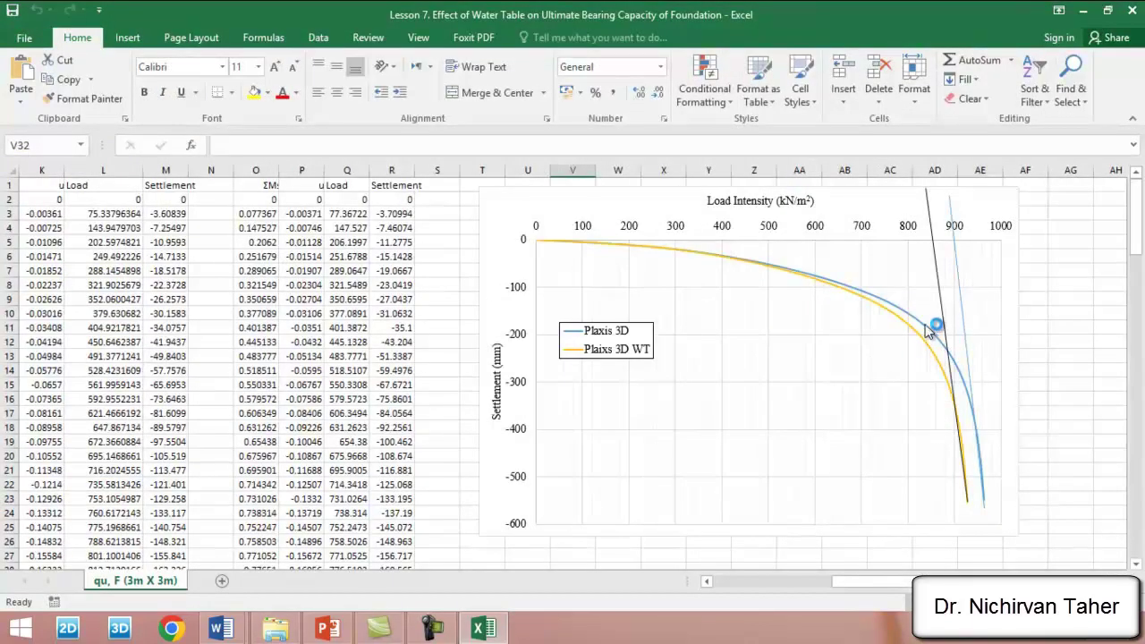
# Delete the two straight tangent lines from the load intensity-settlement chart.
pyautogui.click(930, 352)
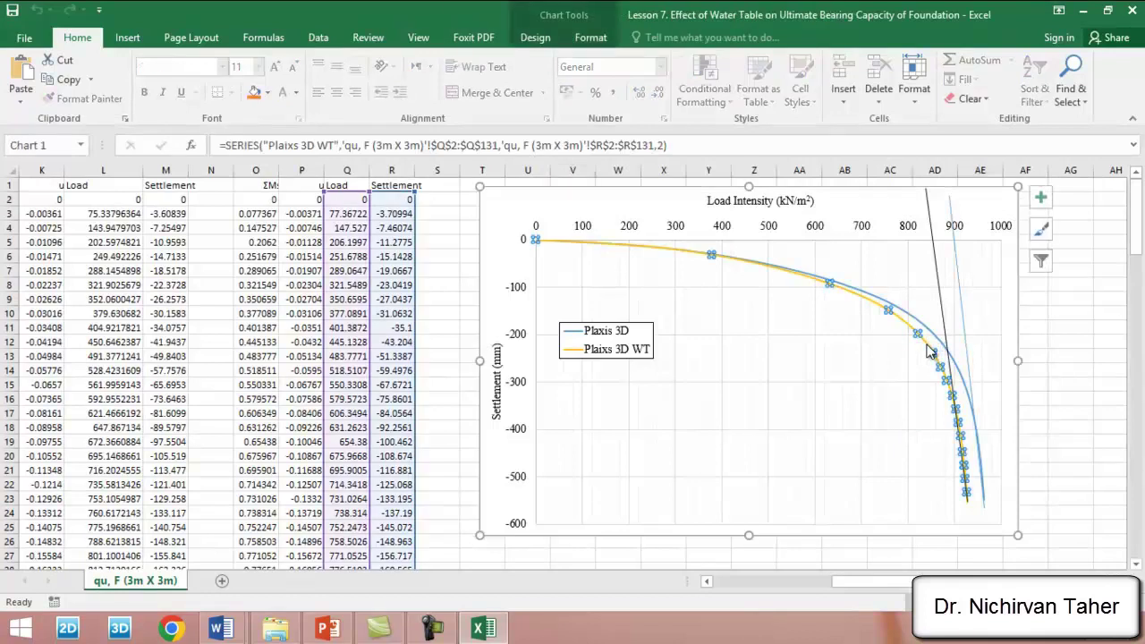
pyautogui.click(939, 285)
pyautogui.press('Delete')
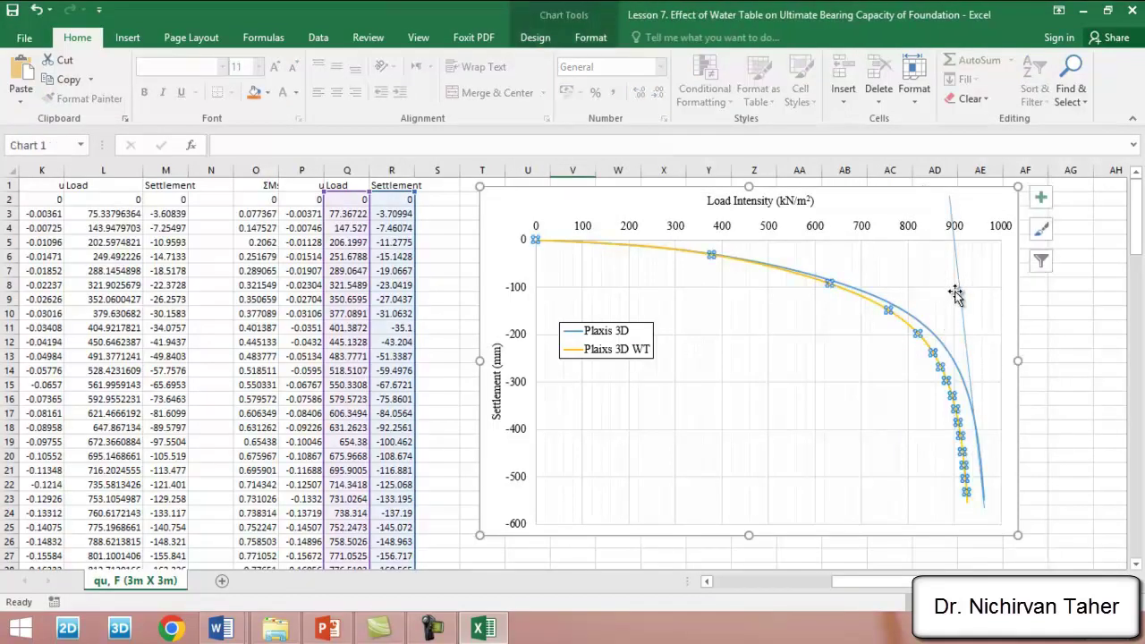
pyautogui.click(957, 295)
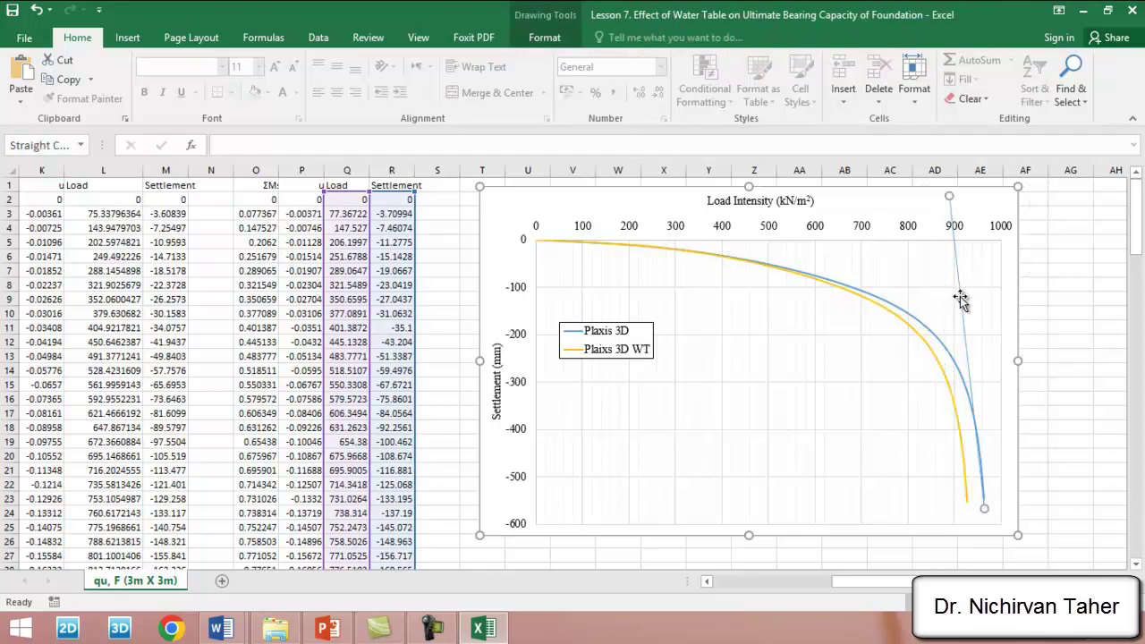
pyautogui.press('Delete')
pyautogui.click(936, 347)
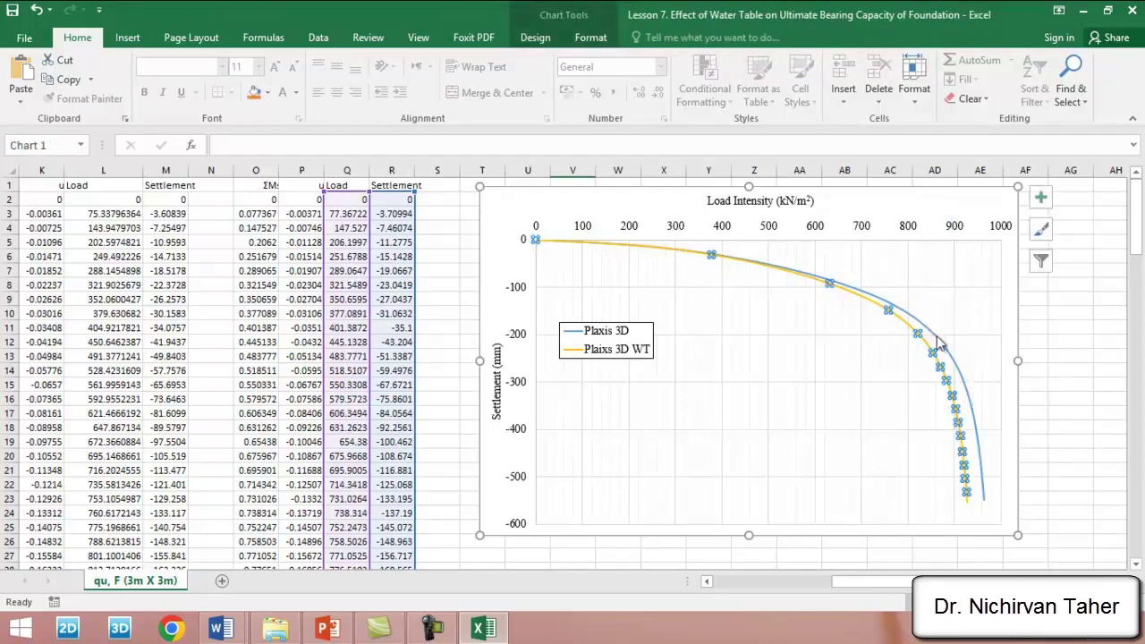
pyautogui.click(937, 336)
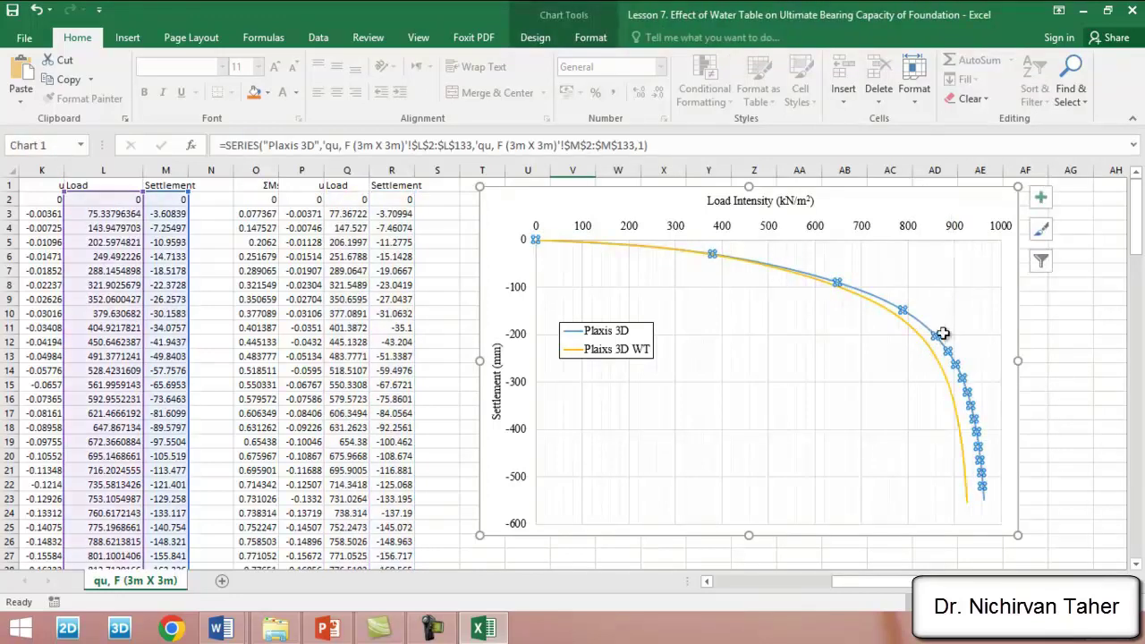
pyautogui.press('Escape')
pyautogui.press('Delete')
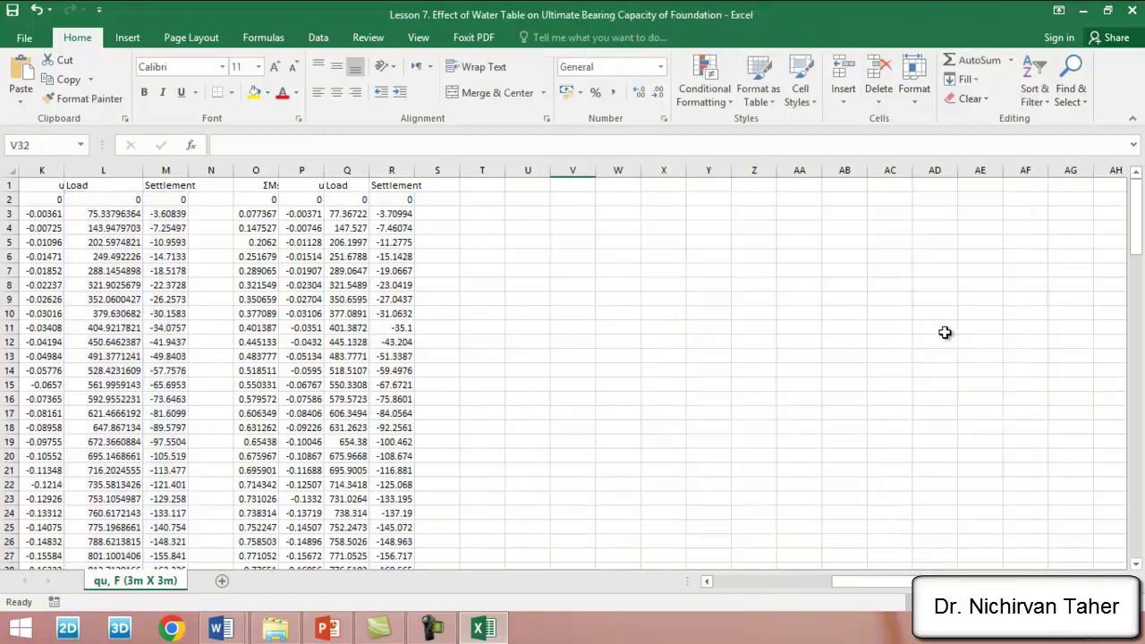
pyautogui.hotkey('ctrl', 'z')
# Remove the blue Plaxis 3D series from the load intensity-settlement chart.
pyautogui.scroll(6, 944, 339)
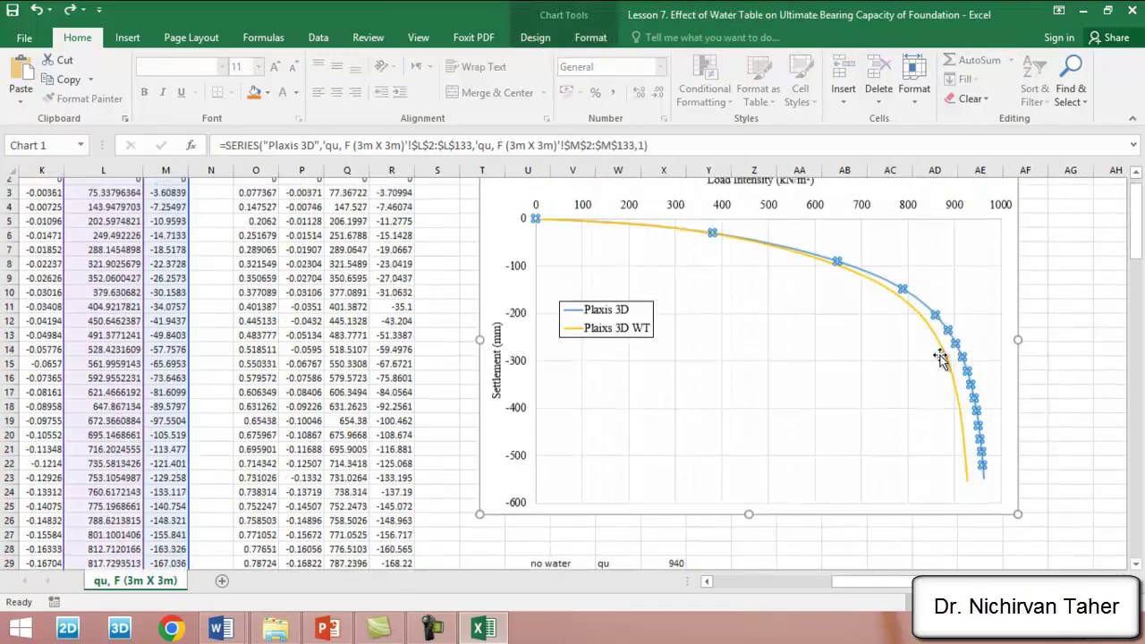
pyautogui.press('Delete')
pyautogui.click(943, 360)
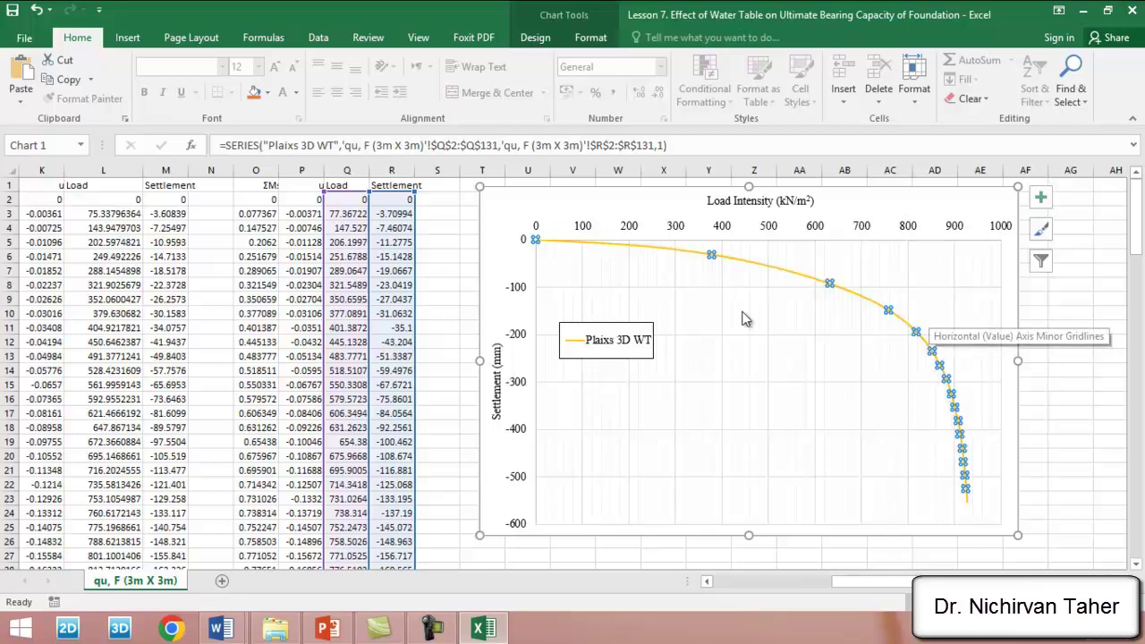
# Open the PLAXIS 3D project "Lesson 7. Effect of Water Table on Ultimate Bearing Capacity of Foundation" from the Lesson 7 folder.
pyautogui.click(275, 629)
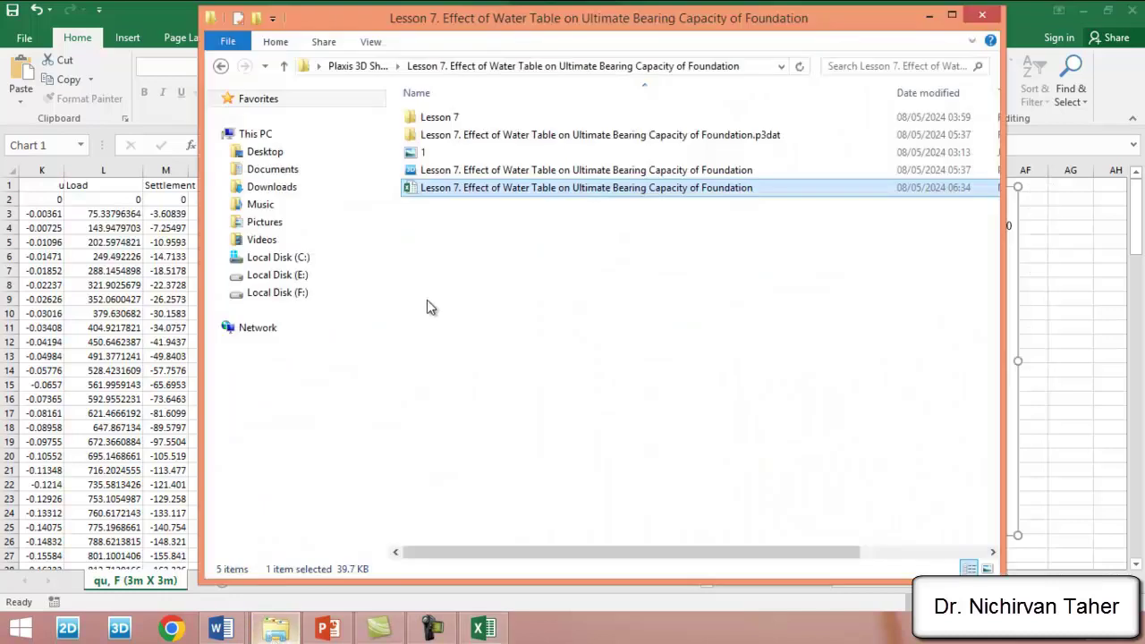
pyautogui.click(490, 176)
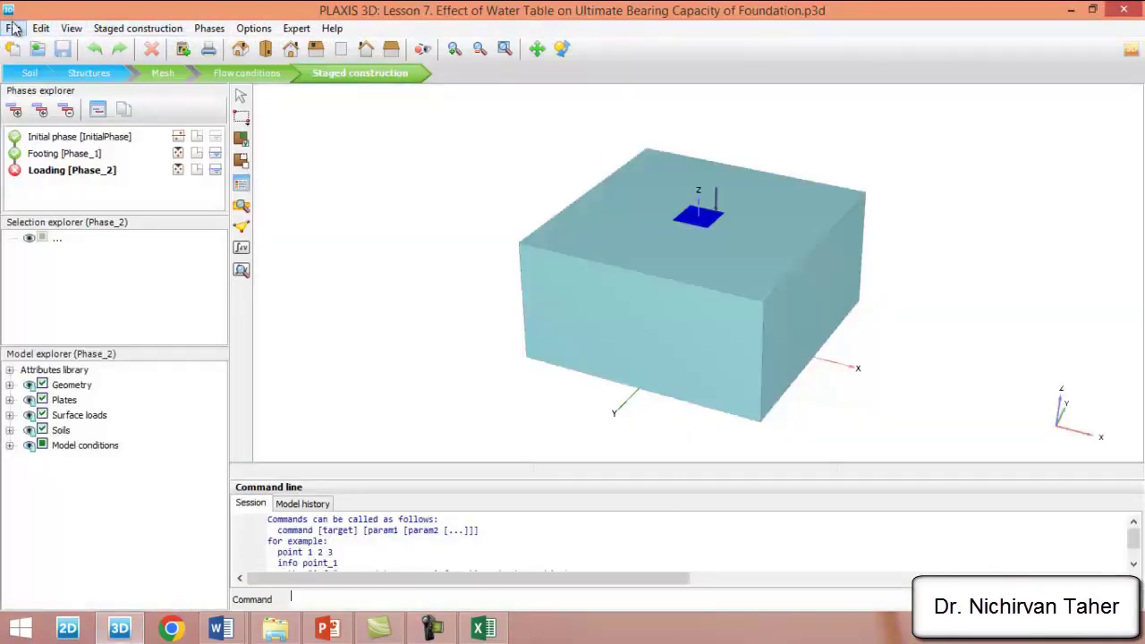
# Start saving the project under a new name and browse to the "Plaxis 3D Shallow Foundation Course" folder on the Desktop.
pyautogui.click(14, 29)
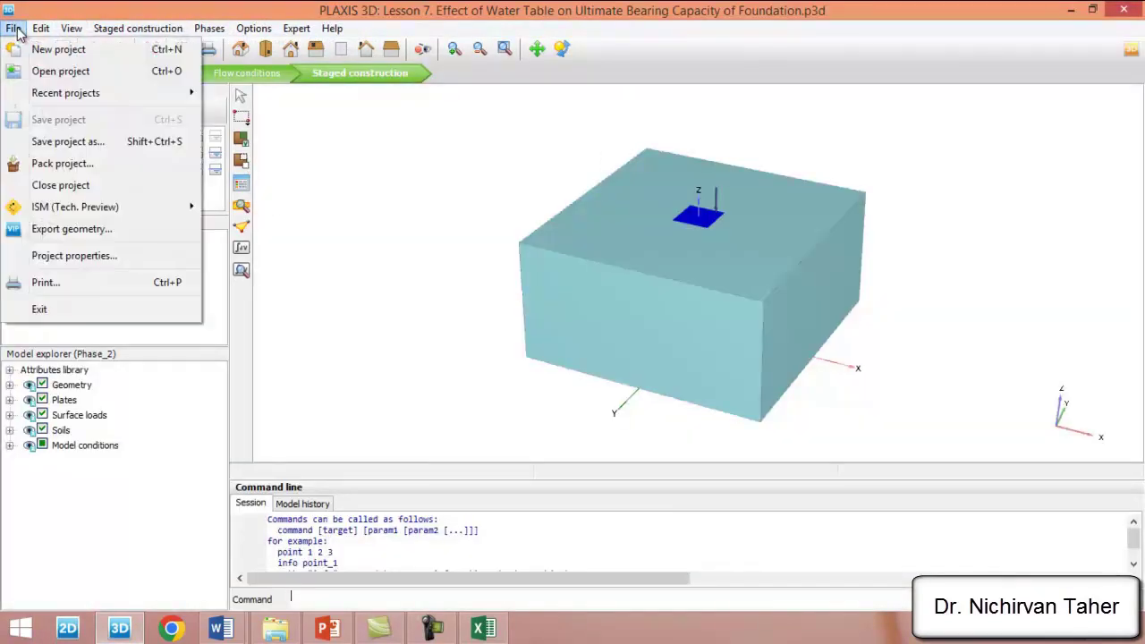
pyautogui.click(73, 143)
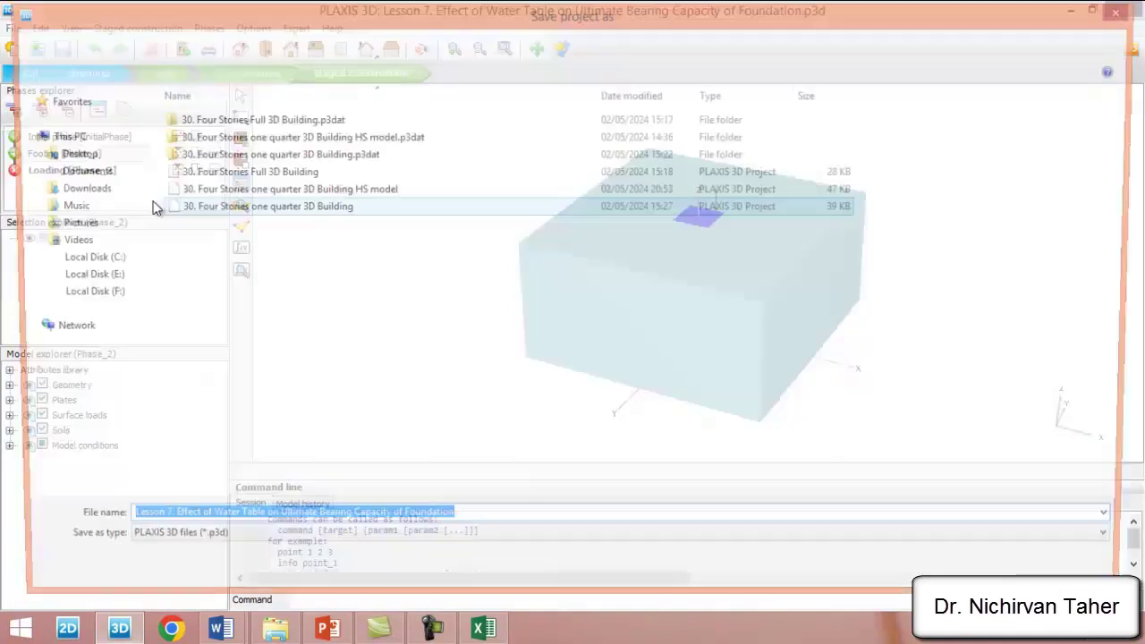
pyautogui.click(87, 43)
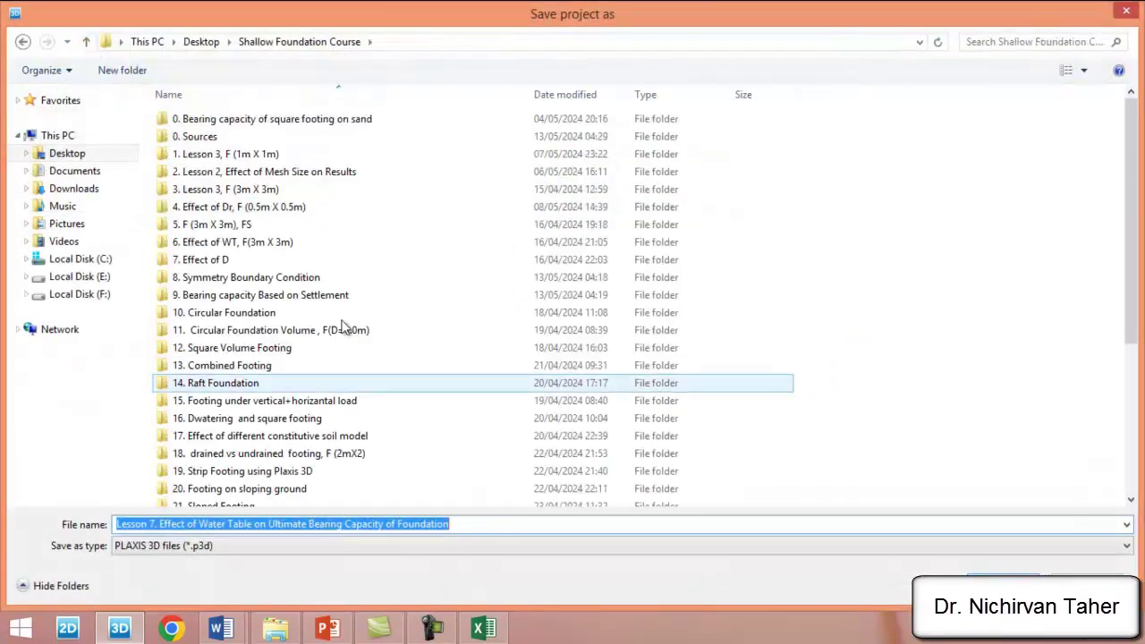
pyautogui.click(230, 400)
pyautogui.scroll(-4, 224, 385)
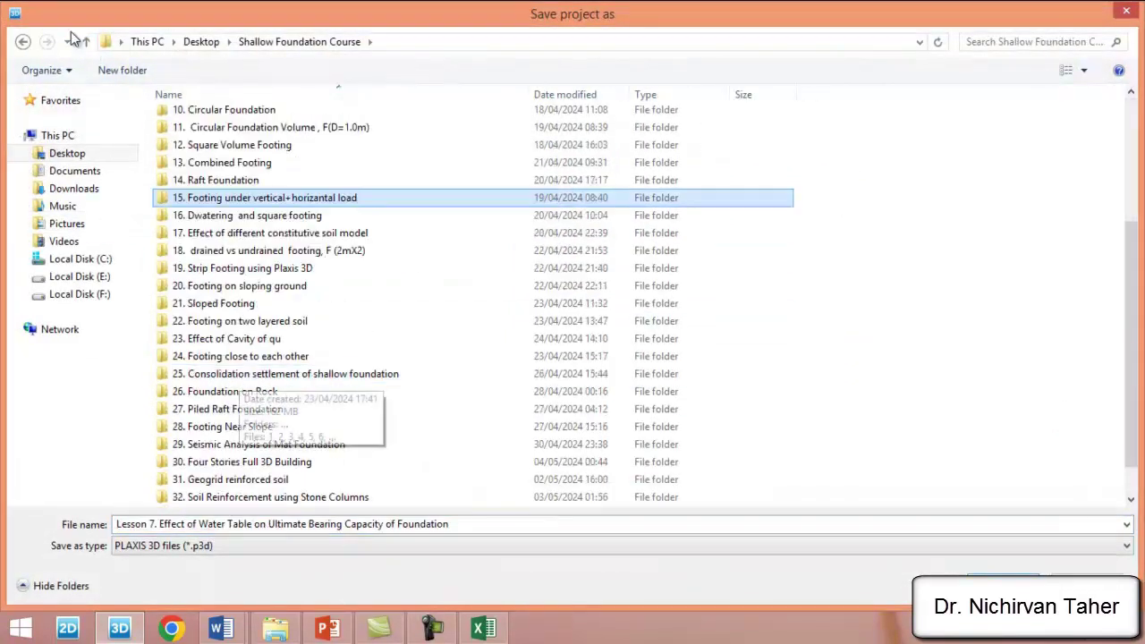
pyautogui.click(71, 153)
pyautogui.doubleClick(1002, 157)
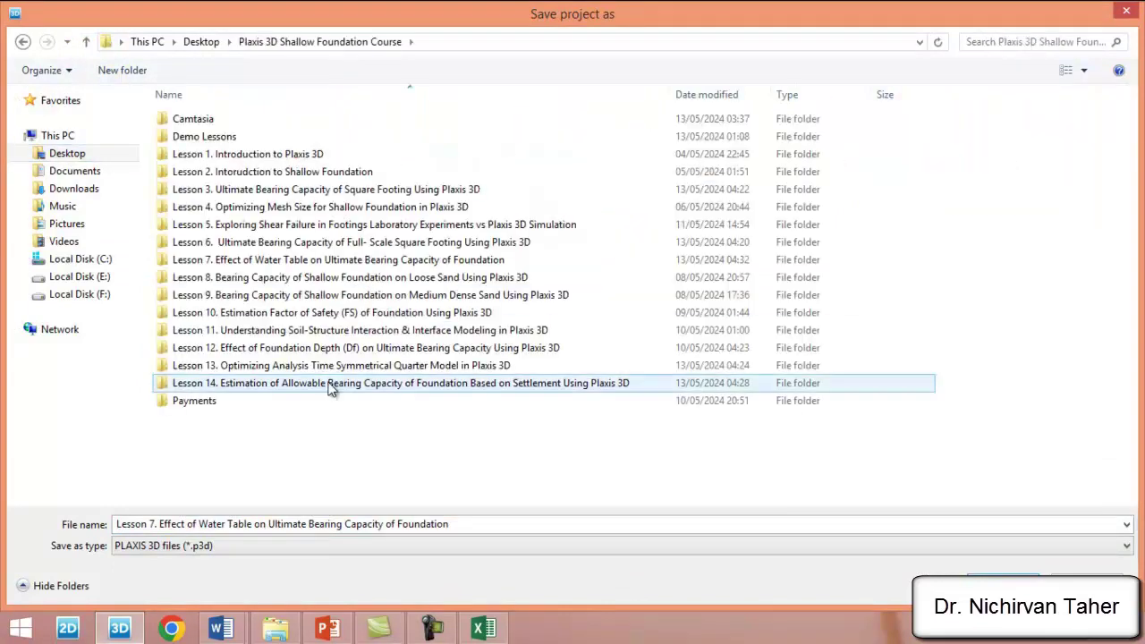
# Copy the name of the "Lesson 14. Estimation of Allowable Bearing Capacity..." folder and save the project inside it under that same name.
pyautogui.click(279, 387)
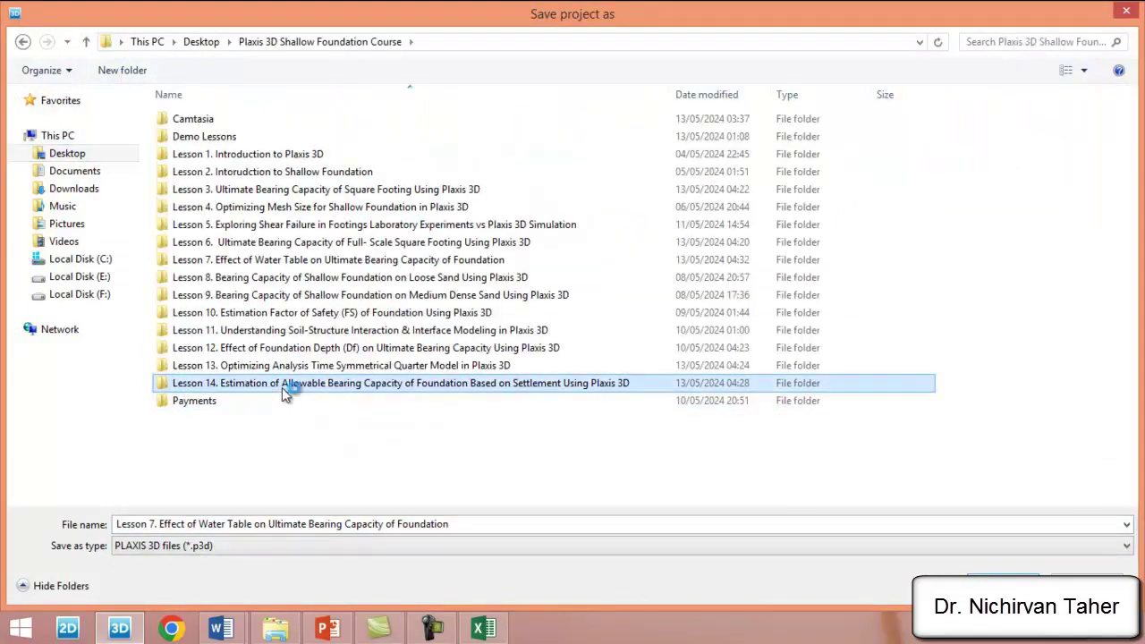
pyautogui.rightClick(284, 391)
pyautogui.click(347, 577)
pyautogui.hotkey('ctrl', 'c')
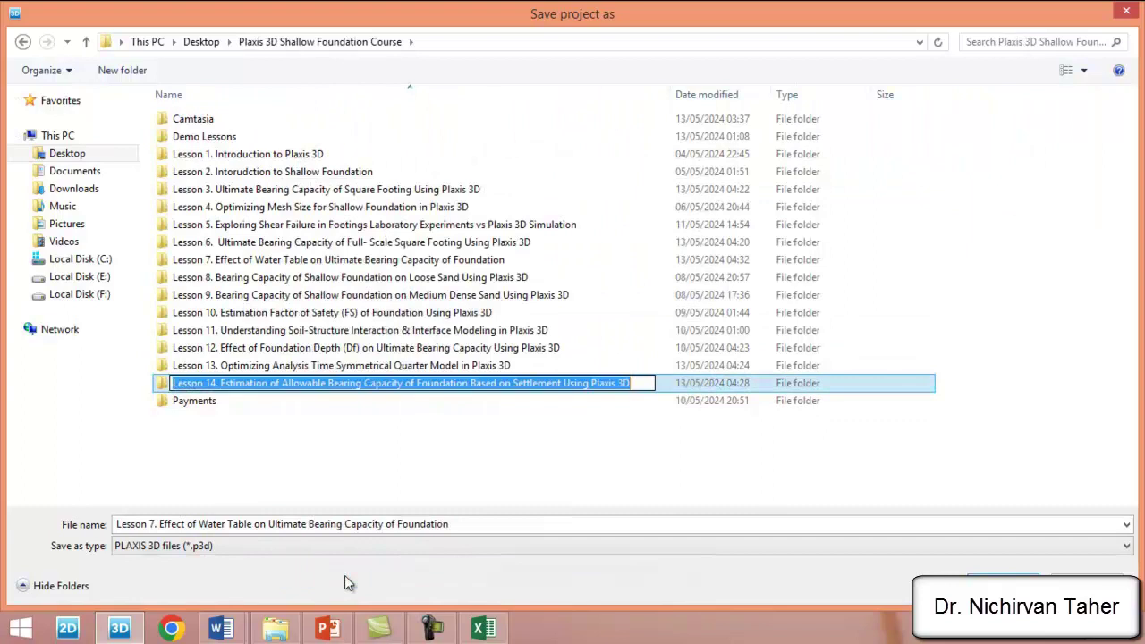
pyautogui.press('Return')
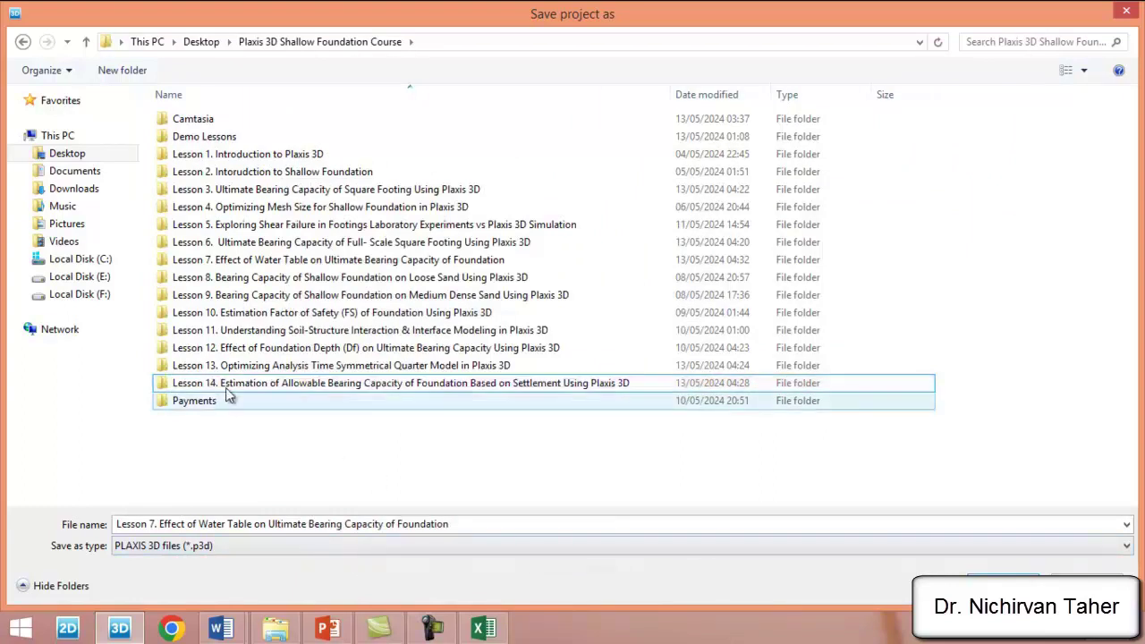
pyautogui.press('Return')
pyautogui.click(485, 524)
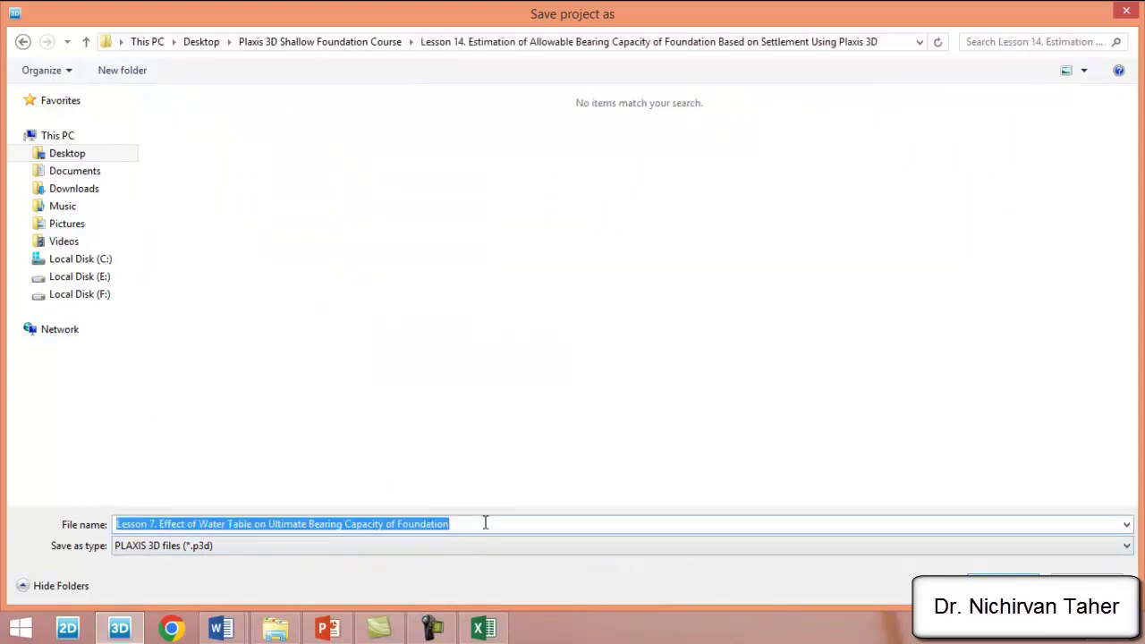
pyautogui.hotkey('ctrl', 'v')
pyautogui.press('Return')
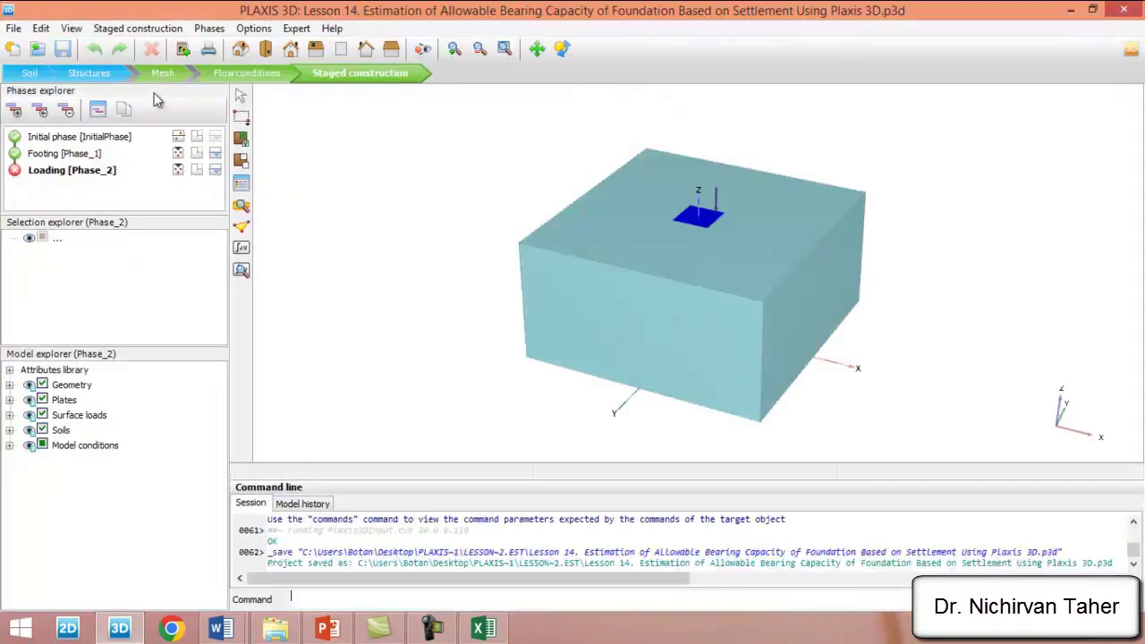
pyautogui.click(483, 629)
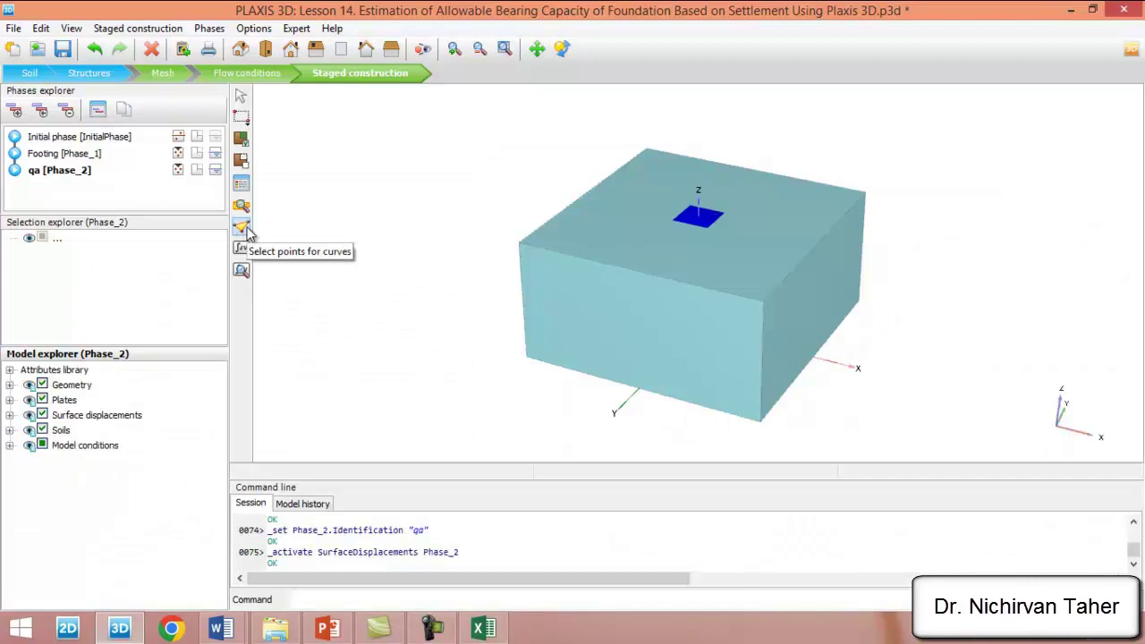
# Search for the nodes closest to (0, 0, 10), choose the first Plate_1 entry of Node 5443 for curves, and update the project.
pyautogui.click(241, 229)
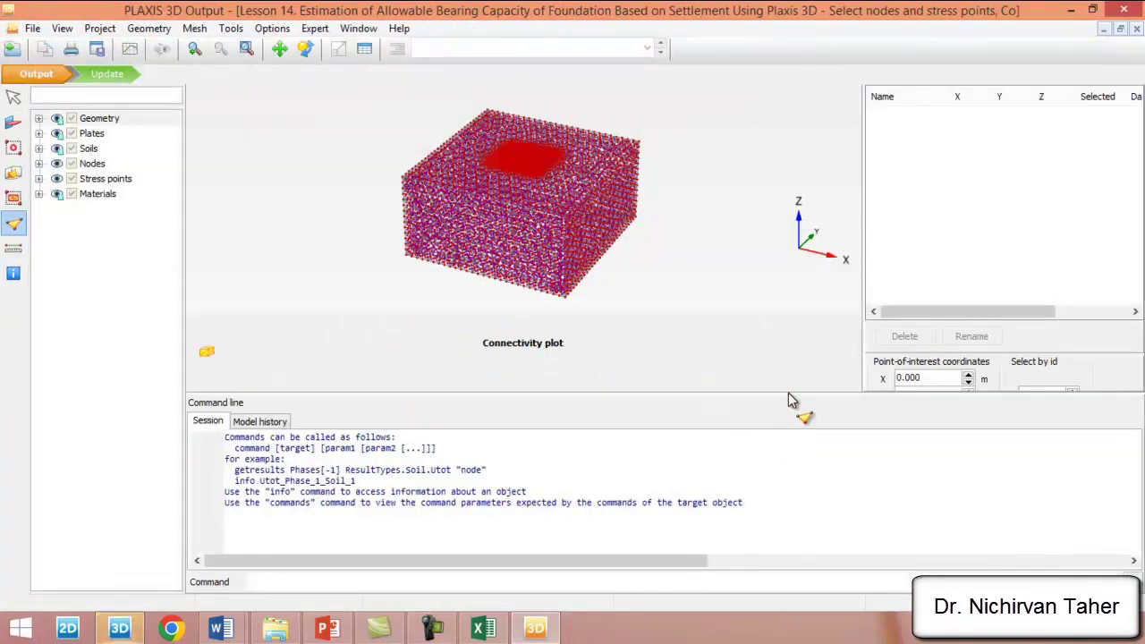
pyautogui.doubleClick(925, 410)
pyautogui.write('10')
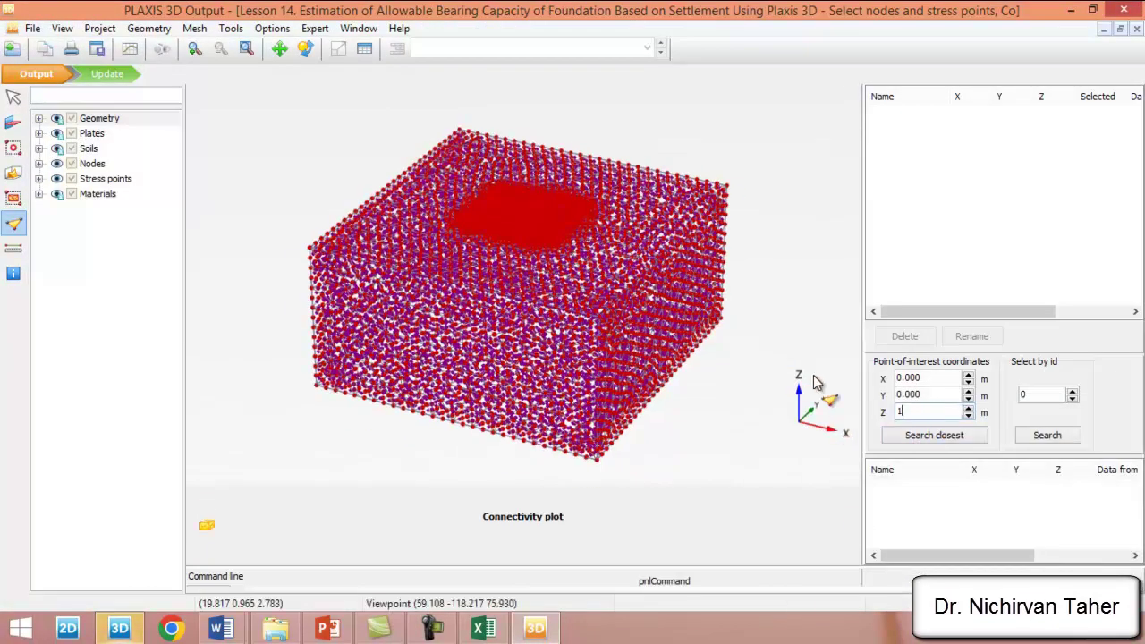
pyautogui.click(934, 434)
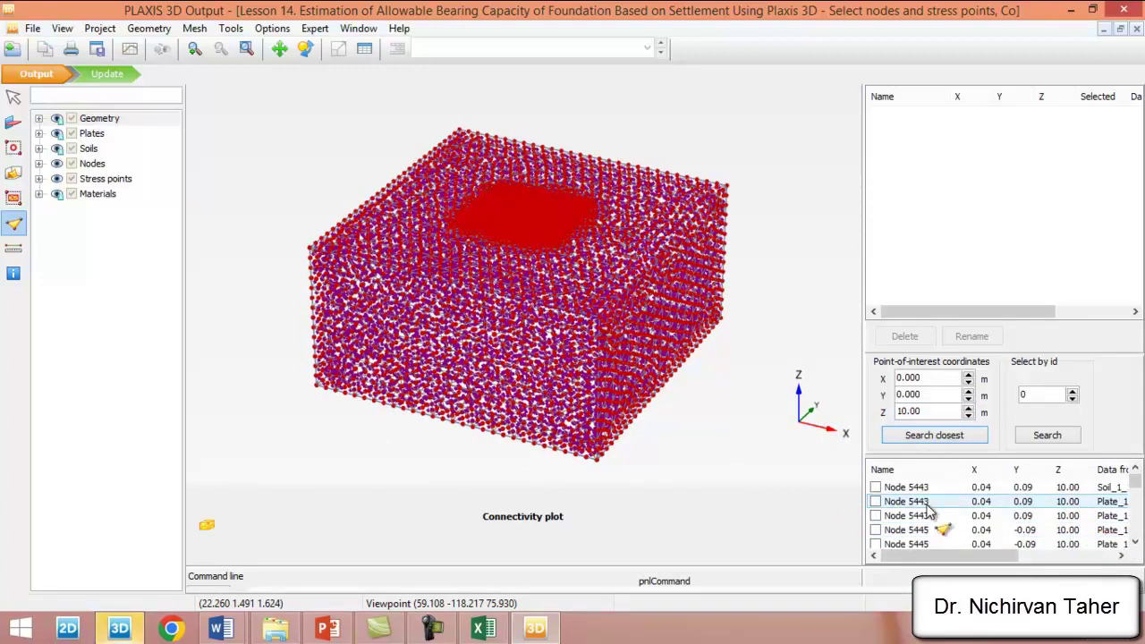
pyautogui.click(875, 502)
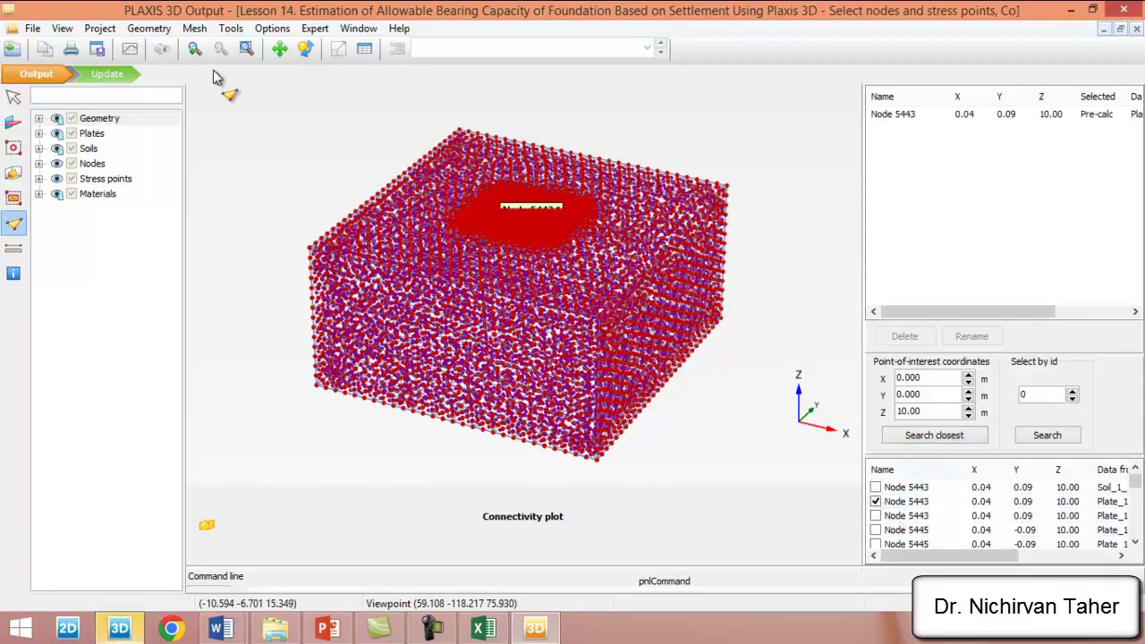
pyautogui.click(112, 77)
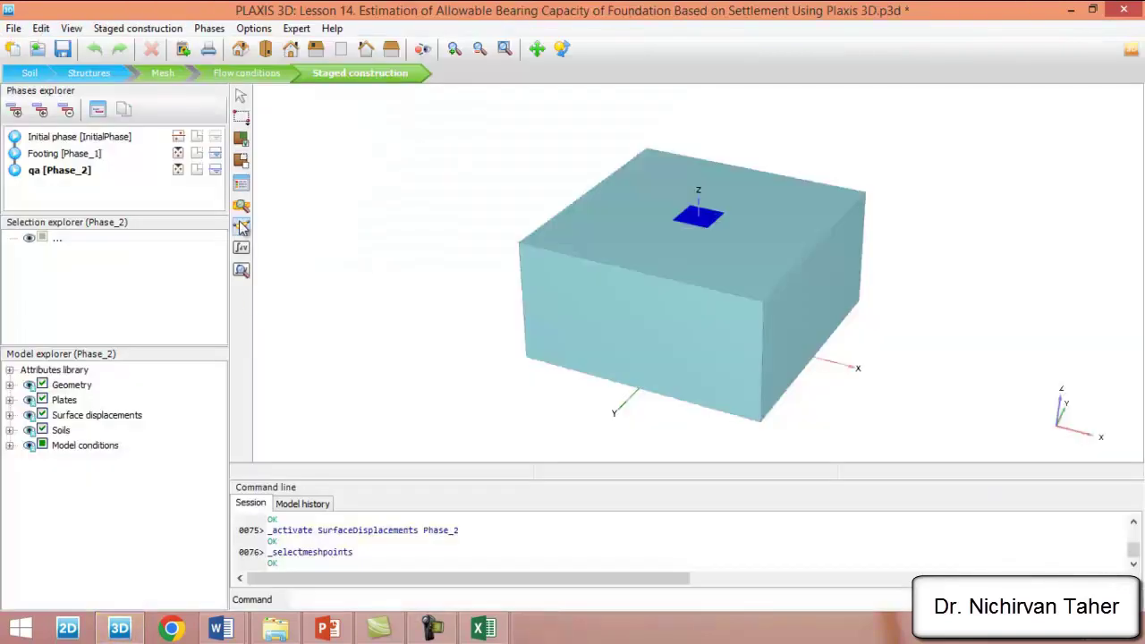
# Save the project, calculate all construction phases, and save the calculated project.
pyautogui.click(61, 50)
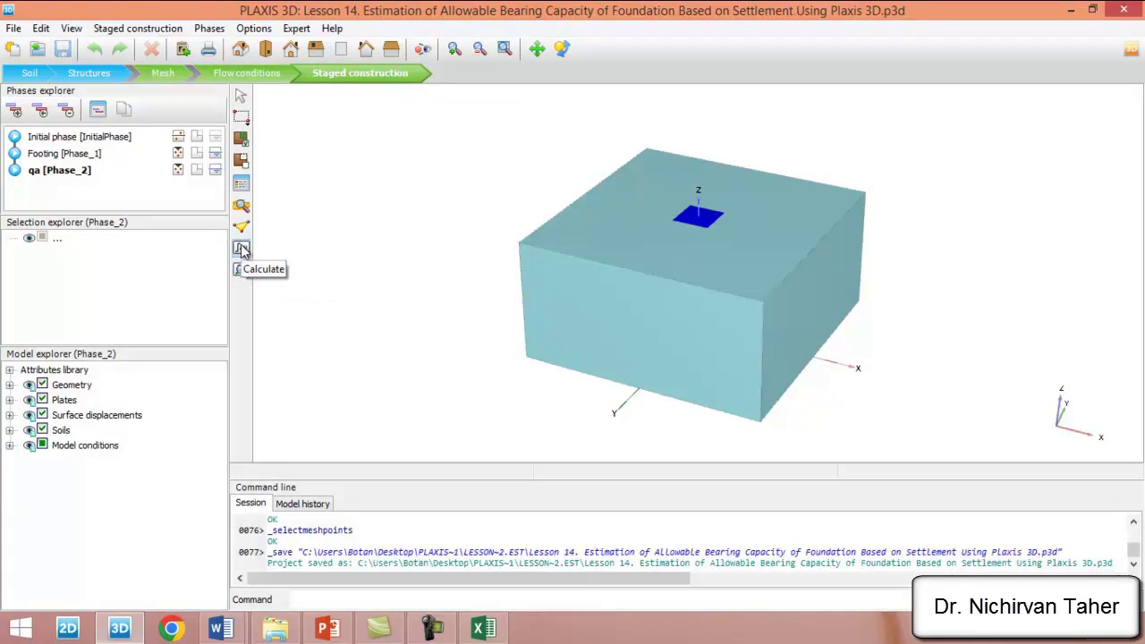
pyautogui.click(241, 250)
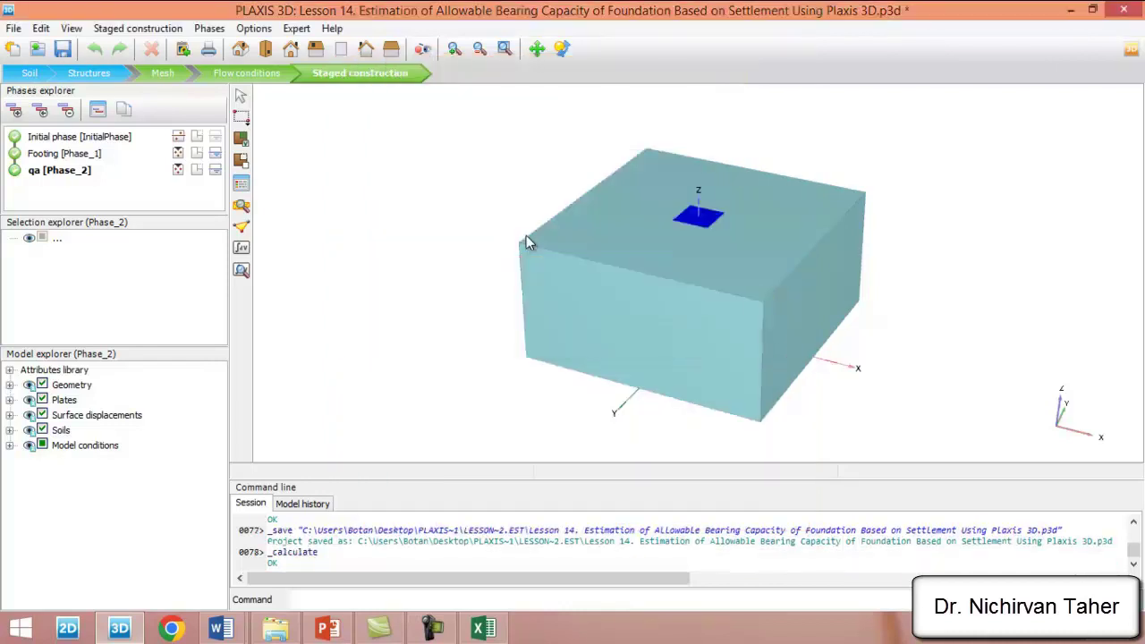
pyautogui.click(63, 50)
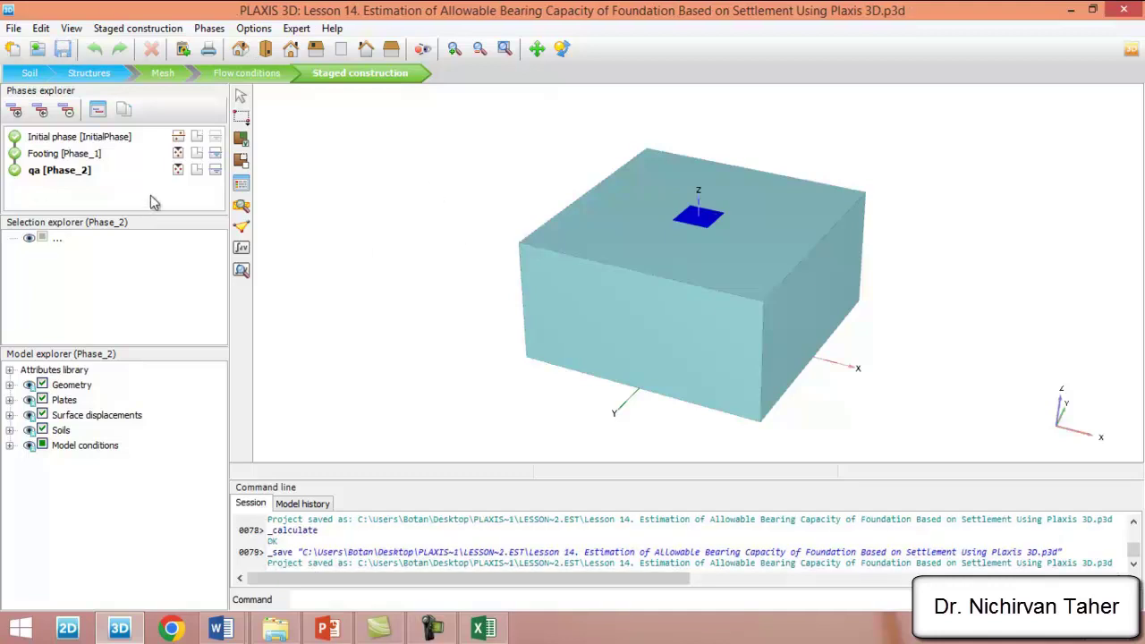
# Examine the model in the Footing and Initial phases, ending with the qa phase.
pyautogui.click(64, 155)
pyautogui.click(70, 139)
pyautogui.click(64, 154)
pyautogui.click(61, 172)
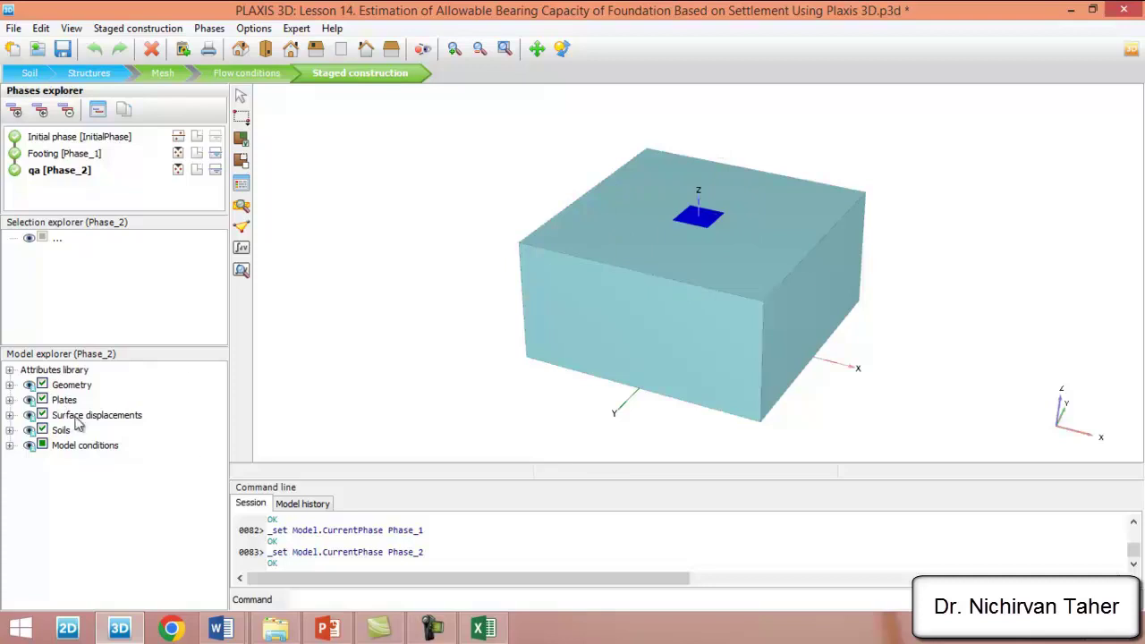
# Look up the reached values of the qa phase, then switch to Excel and label cell U39 as fz.
pyautogui.click(98, 112)
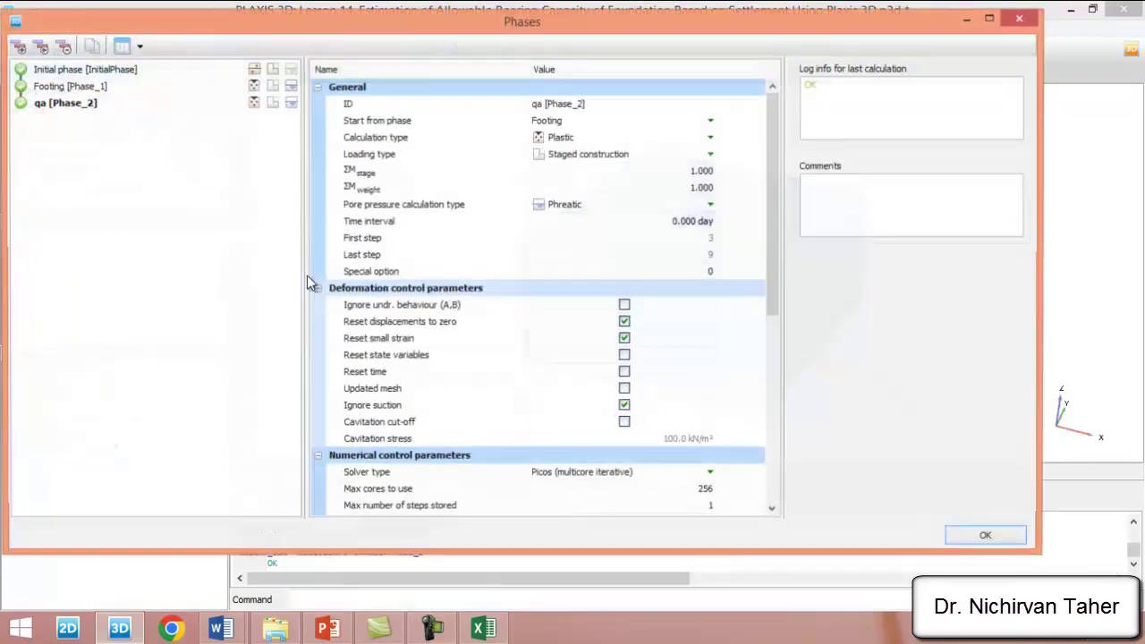
pyautogui.moveTo(774, 217); pyautogui.dragTo(776, 450)
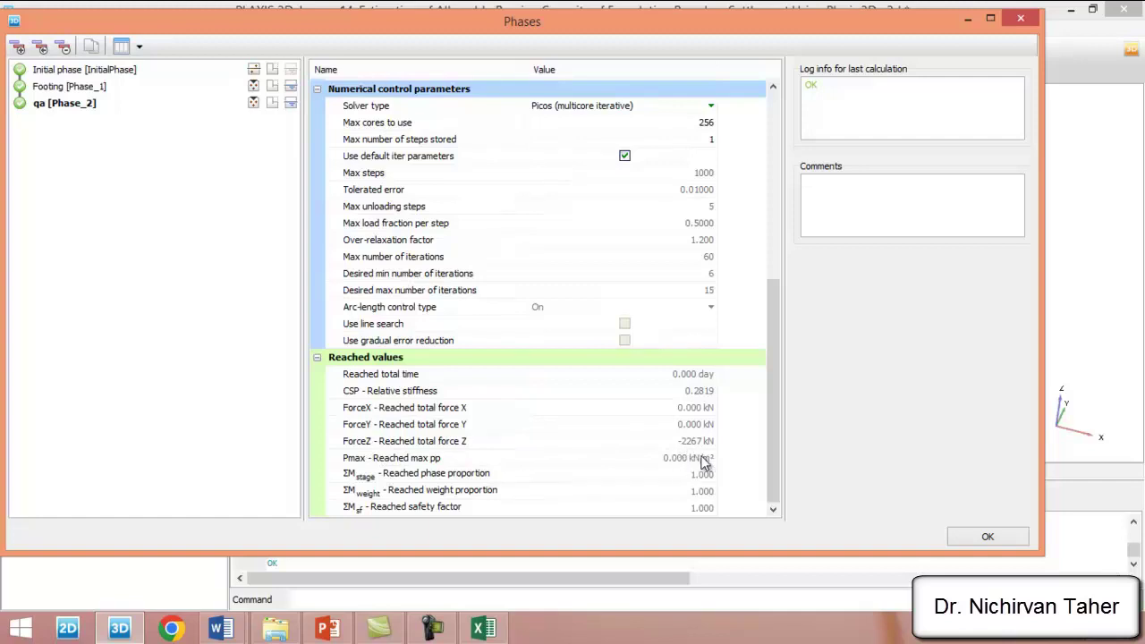
pyautogui.click(483, 628)
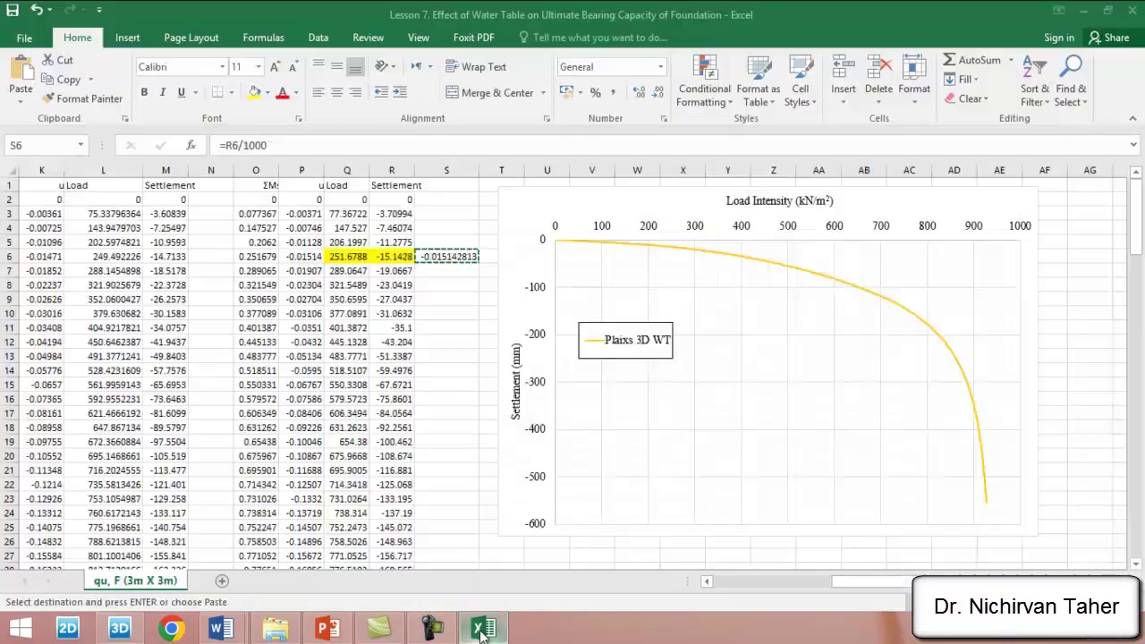
pyautogui.scroll(-6, 565, 340)
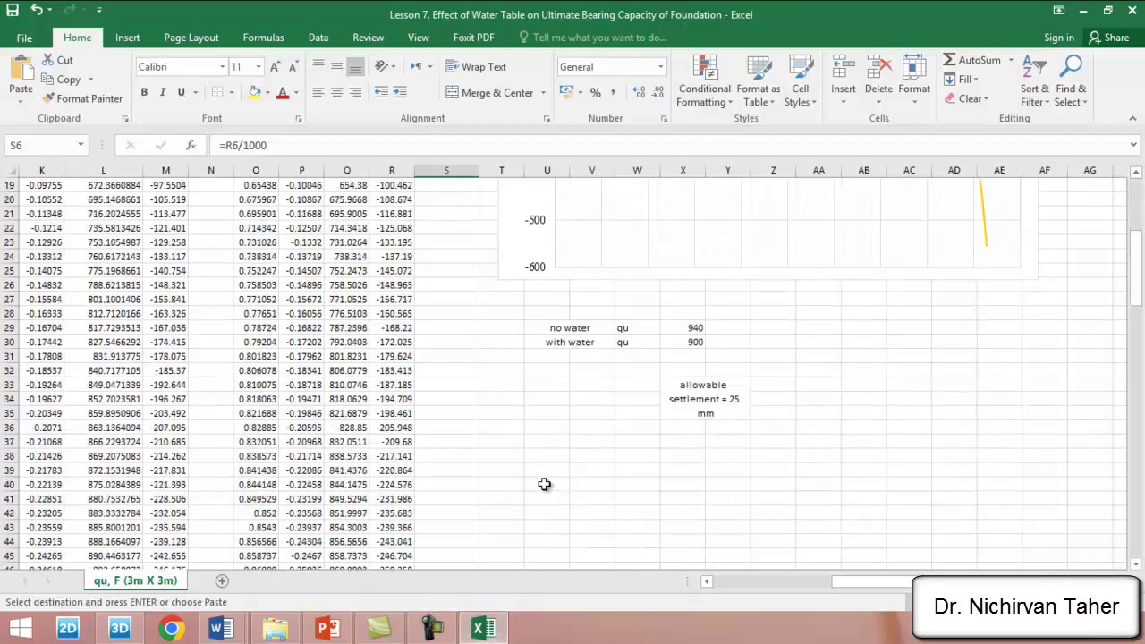
pyautogui.click(546, 469)
pyautogui.write('fz')
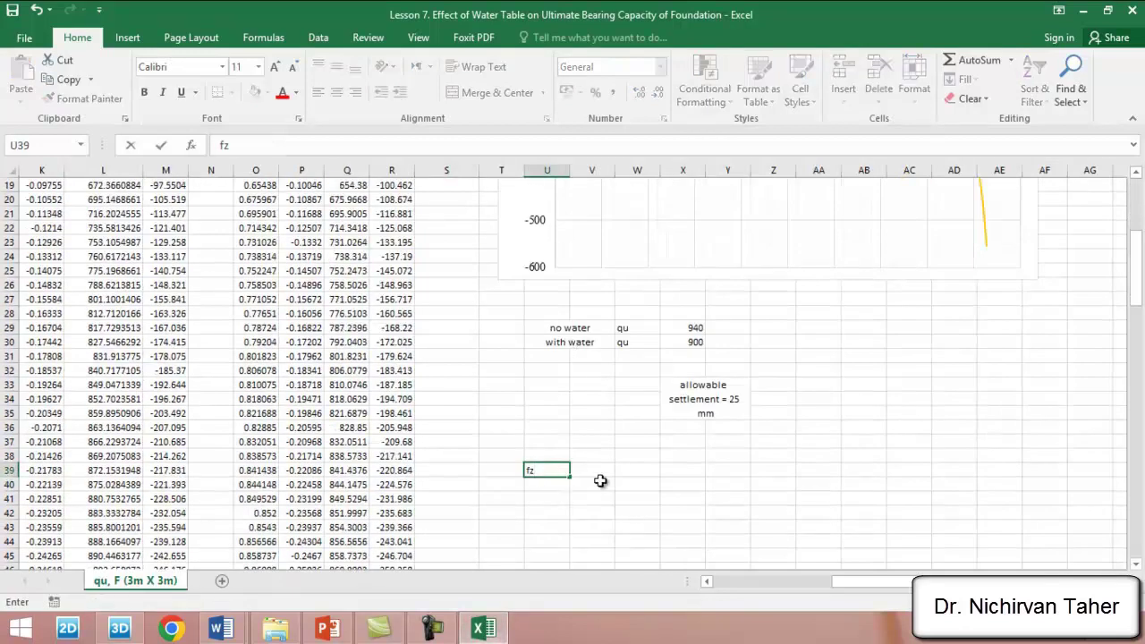
# Enter the qa phase's reached total force Z in cell V39 as 2267, checking it against the phase details in PLAXIS 3D.
pyautogui.click(587, 470)
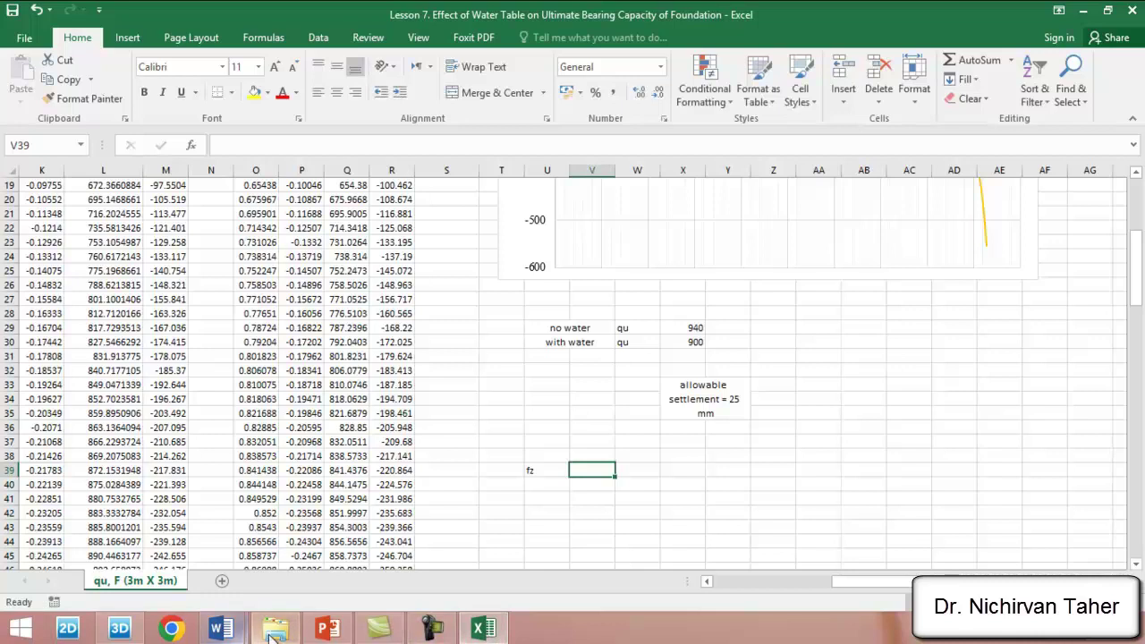
pyautogui.click(119, 629)
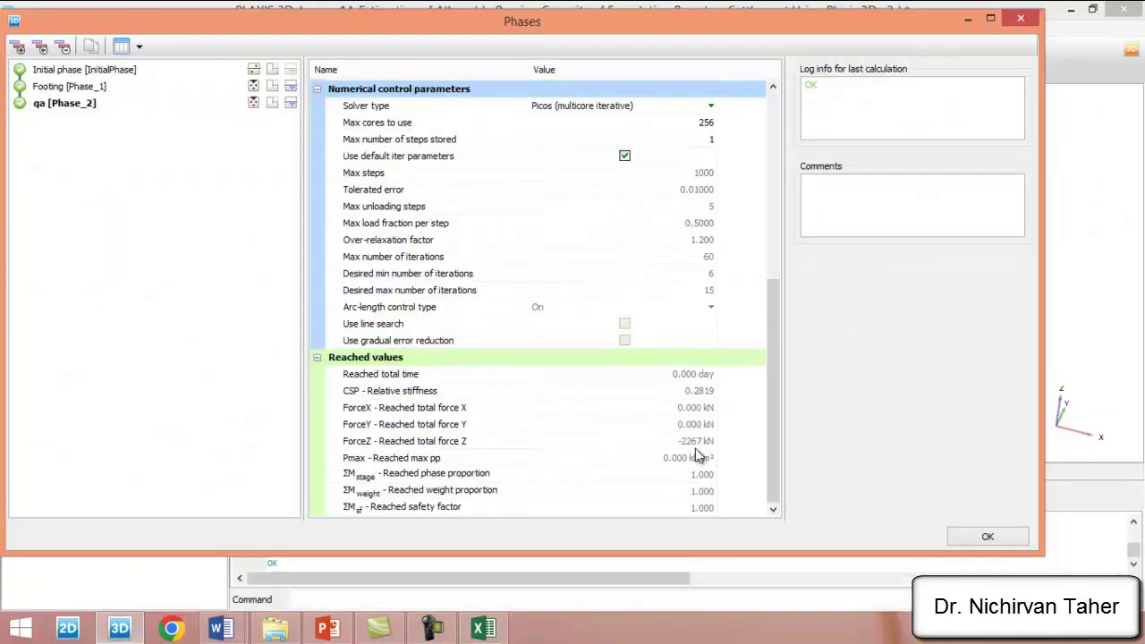
pyautogui.click(482, 629)
pyautogui.write('2')
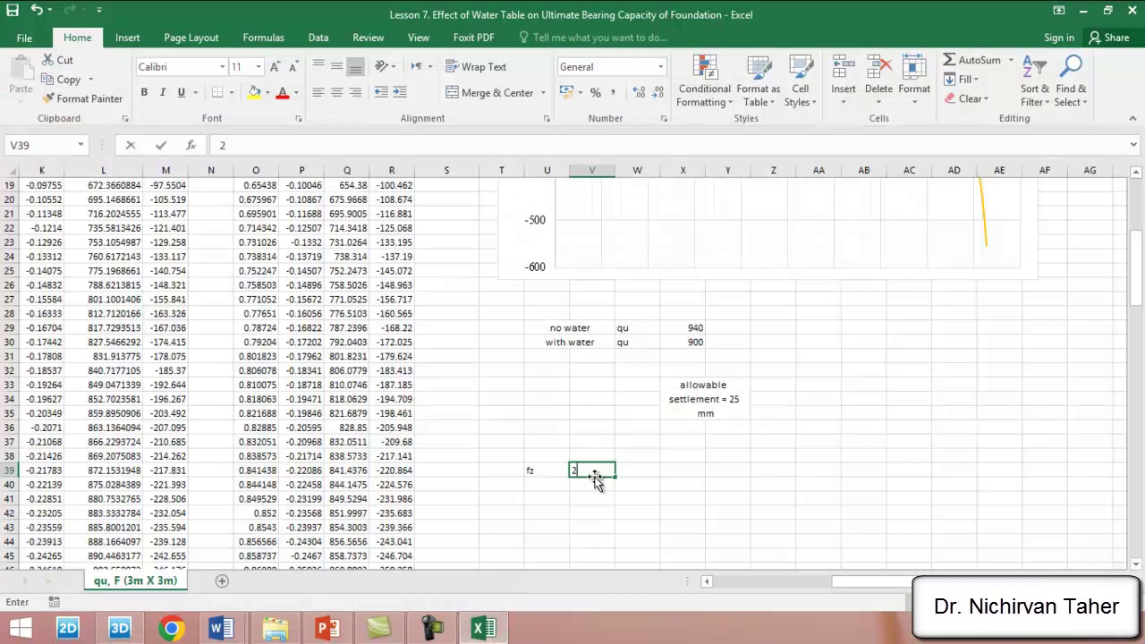
pyautogui.write('267')
pyautogui.click(657, 471)
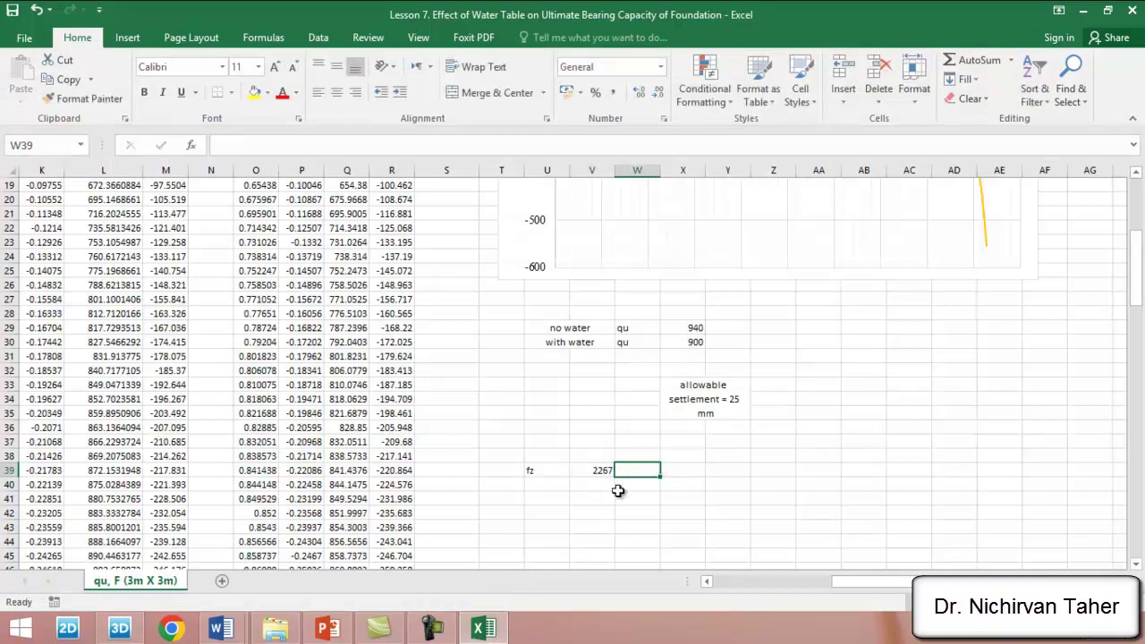
pyautogui.click(123, 630)
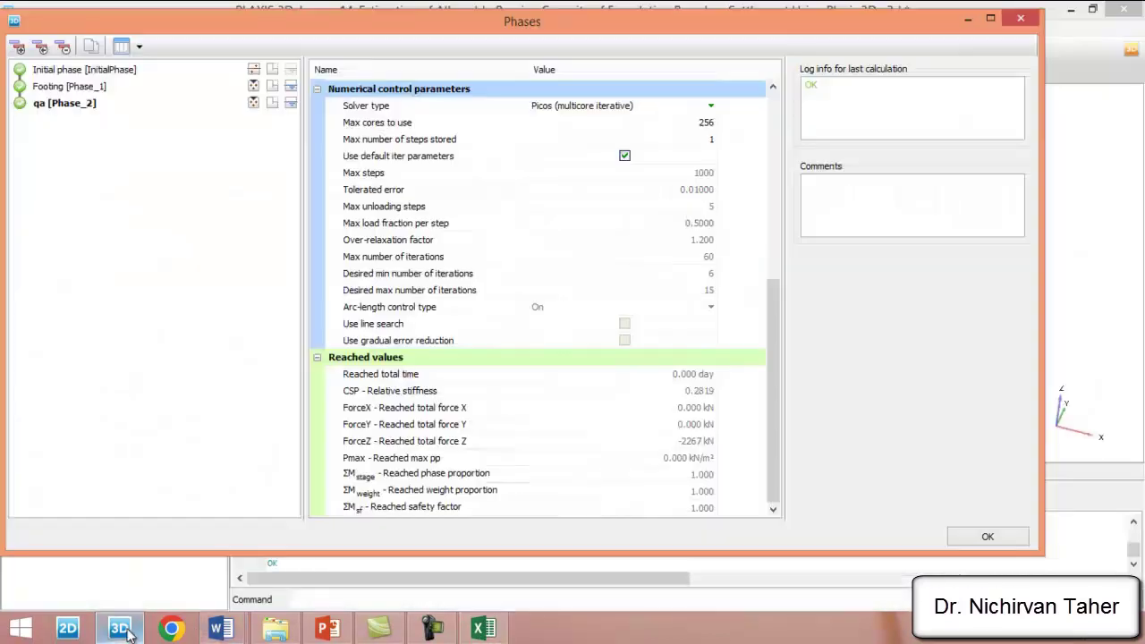
pyautogui.click(123, 631)
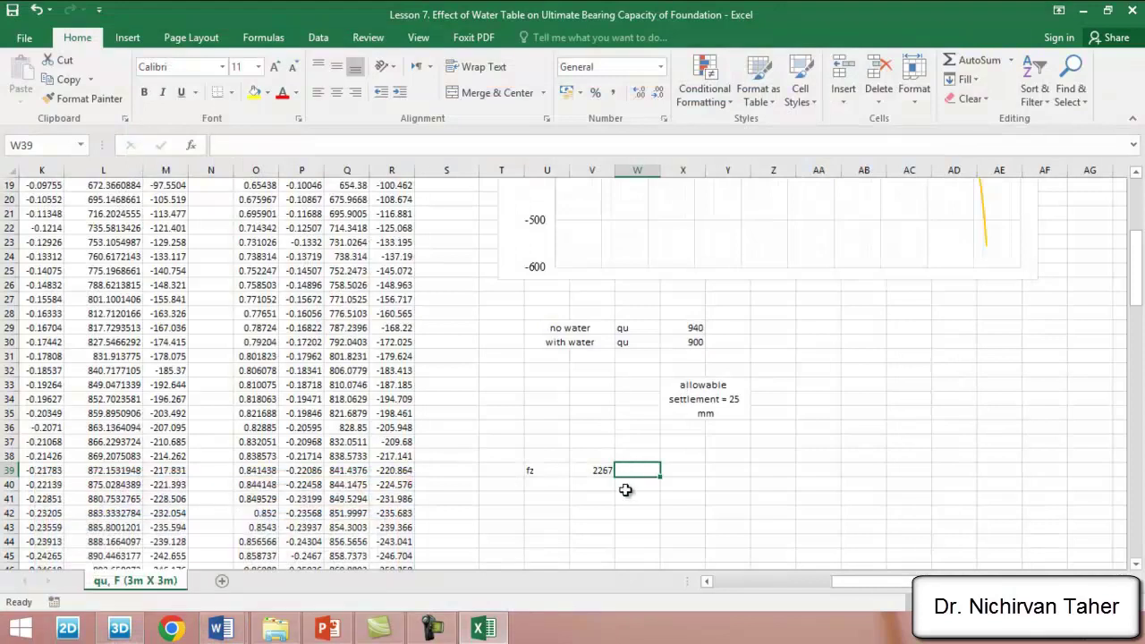
# Label cell W38 as qa and calculate the bearing pressure in W39 with the formula =V39/9.
pyautogui.scroll(4, 656, 445)
pyautogui.scroll(-4, 638, 493)
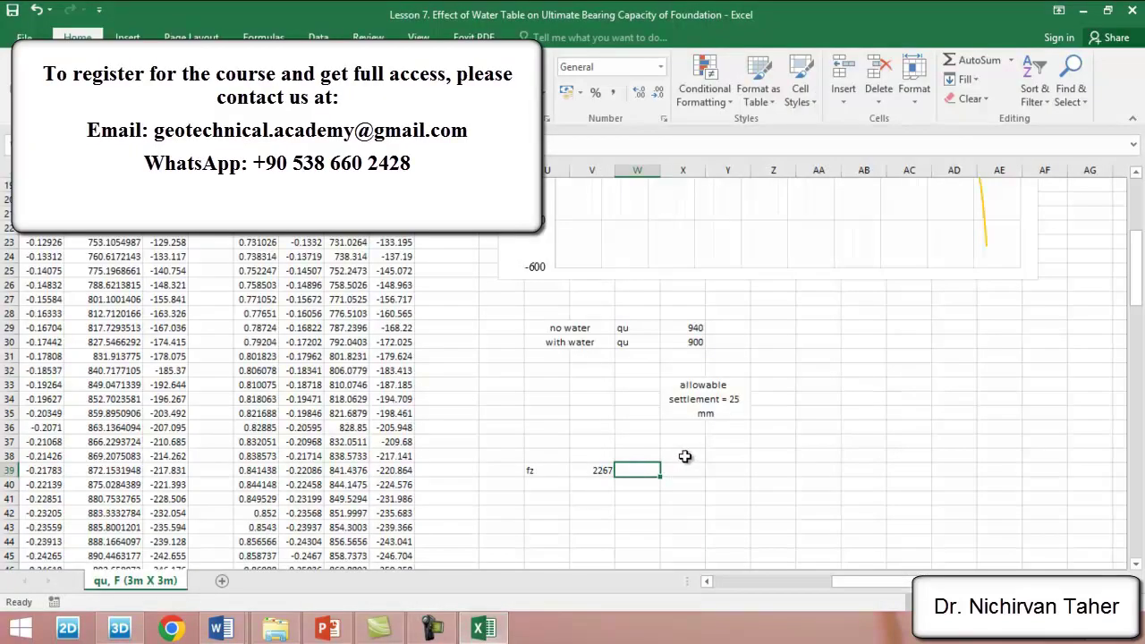
pyautogui.click(634, 456)
pyautogui.write('qa')
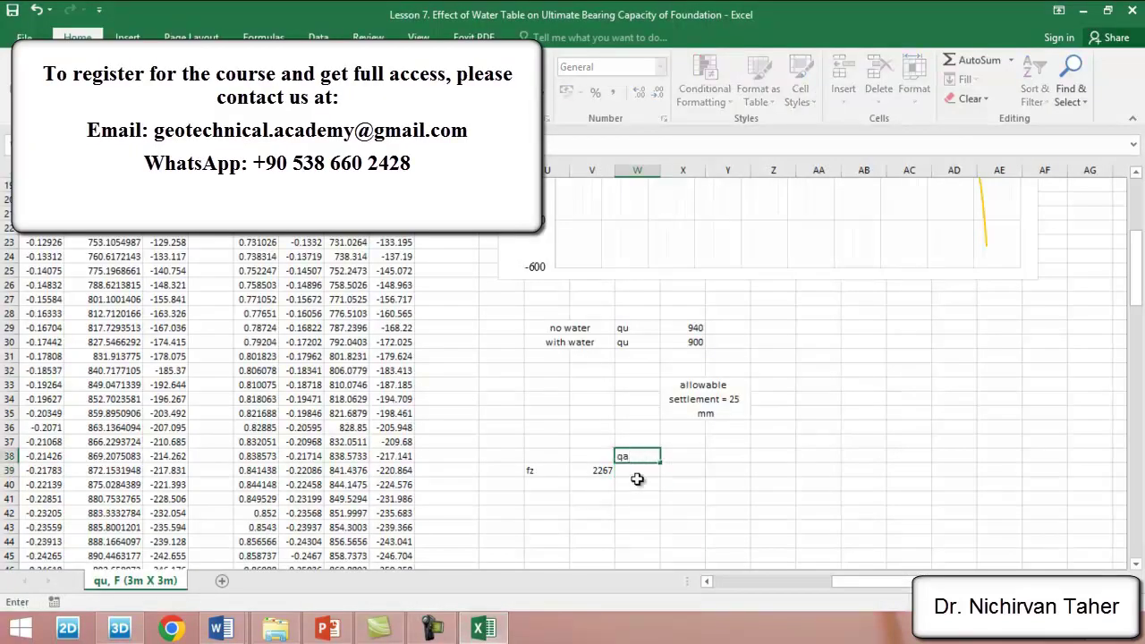
pyautogui.click(636, 481)
pyautogui.click(638, 472)
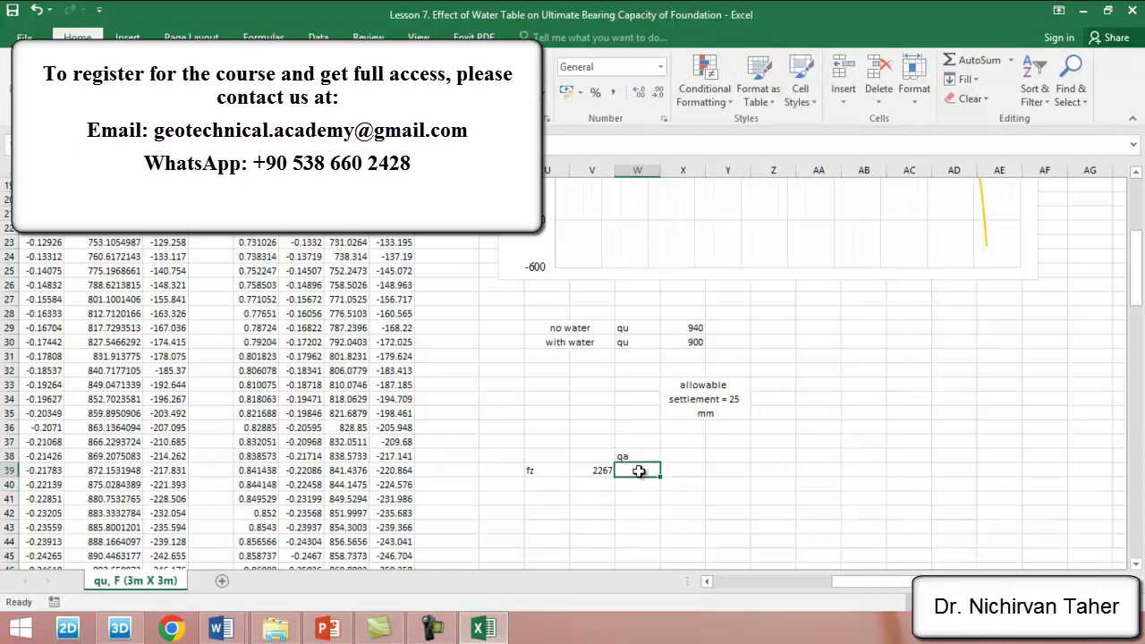
pyautogui.write('=')
pyautogui.press('Left')
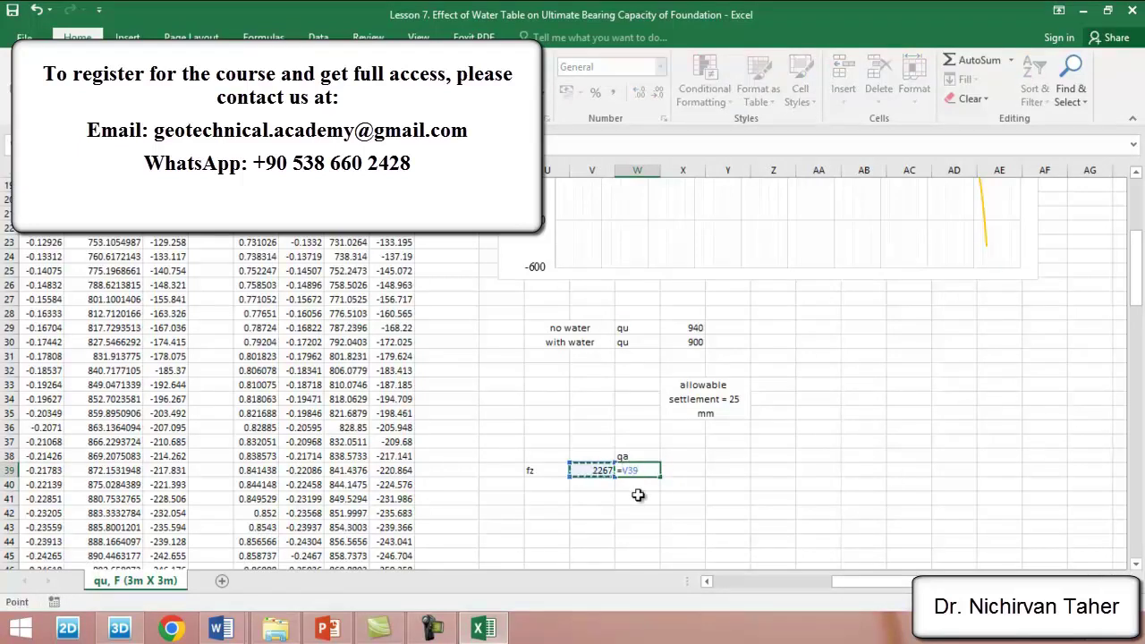
pyautogui.write('/9')
pyautogui.press('Return')
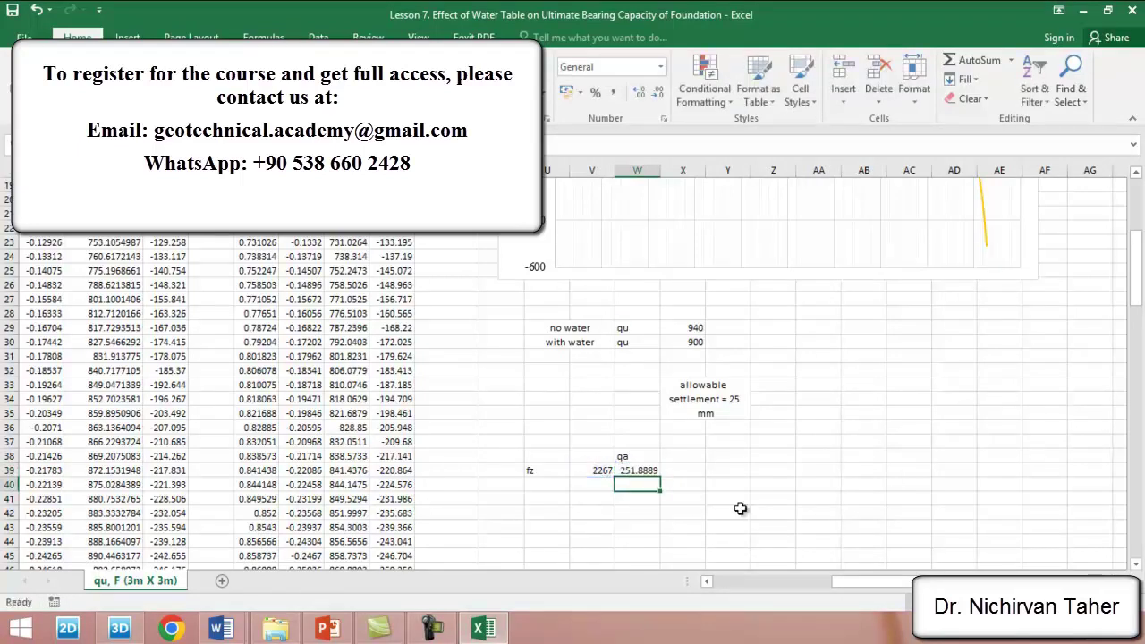
# Compare the calculated qa in W39 with the highlighted load and settlement in row 6 of the load-settlement table.
pyautogui.click(652, 471)
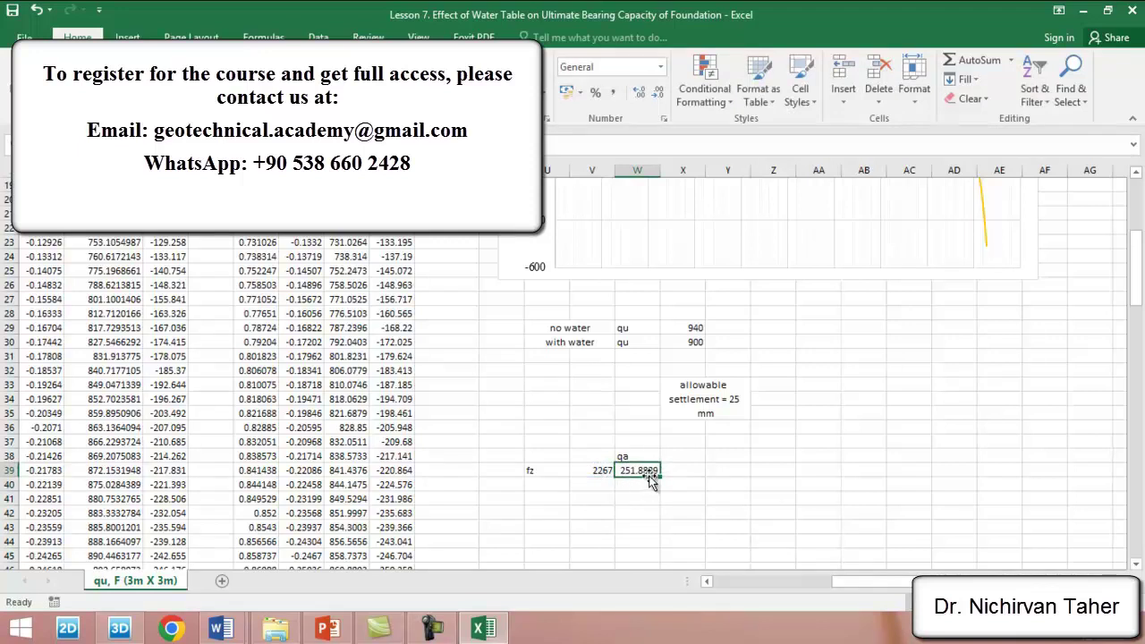
pyautogui.scroll(6, 646, 487)
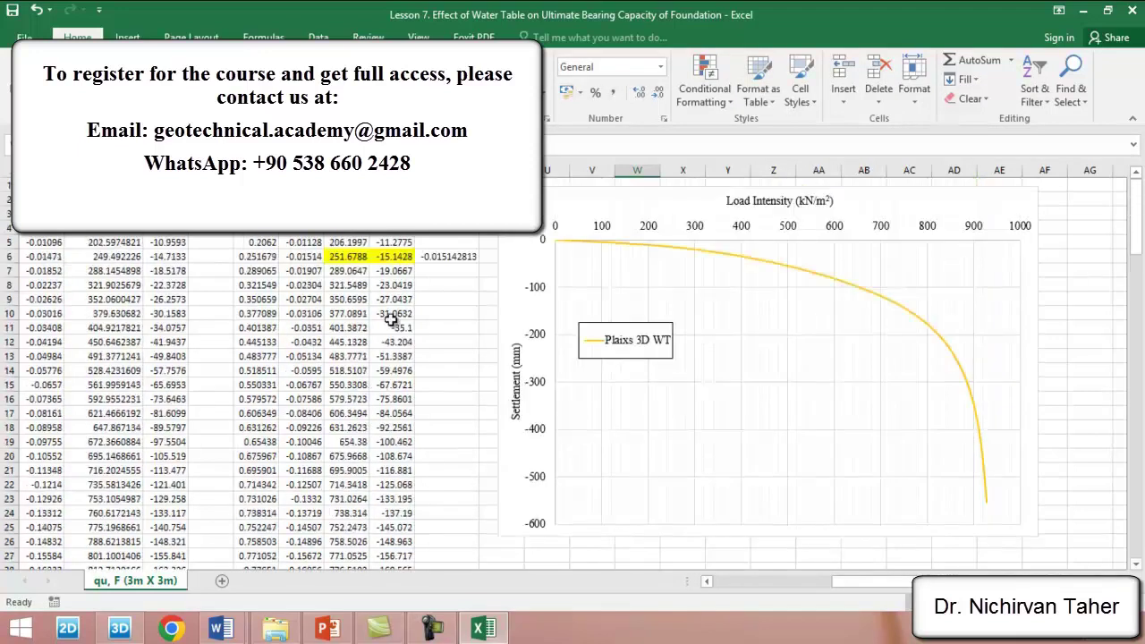
pyautogui.click(339, 254)
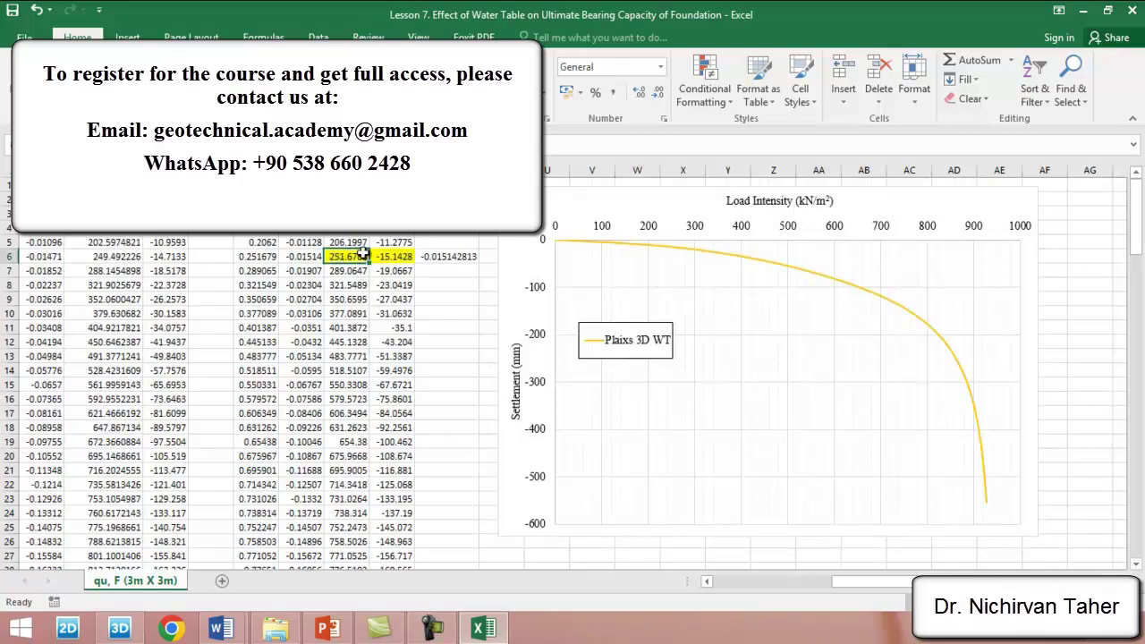
pyautogui.scroll(-6, 358, 263)
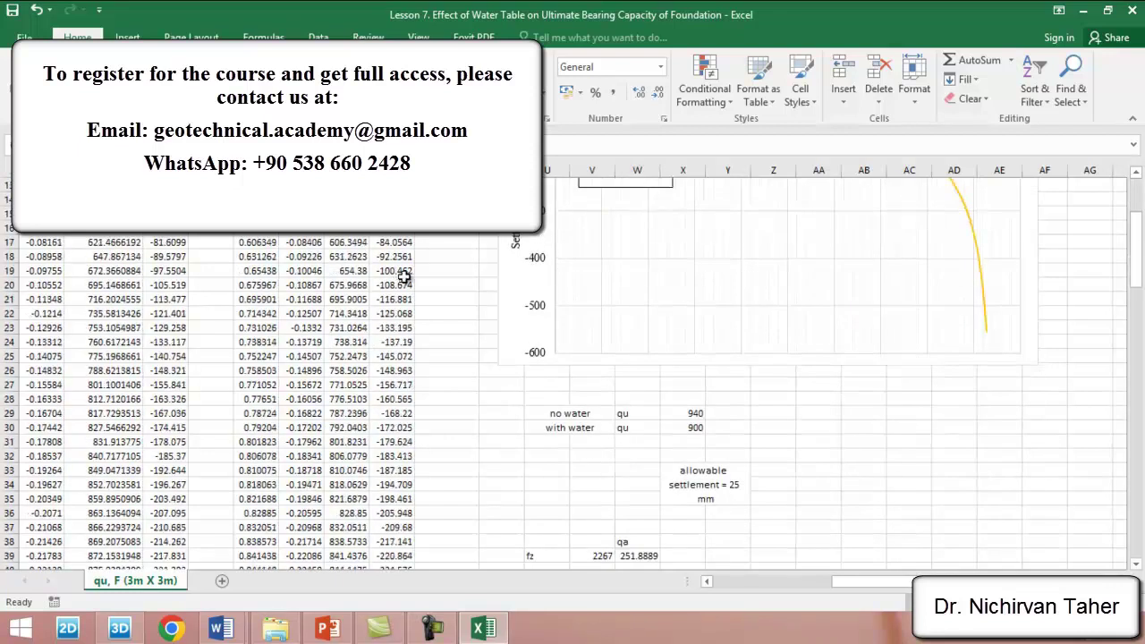
pyautogui.click(636, 470)
pyautogui.scroll(6, 363, 369)
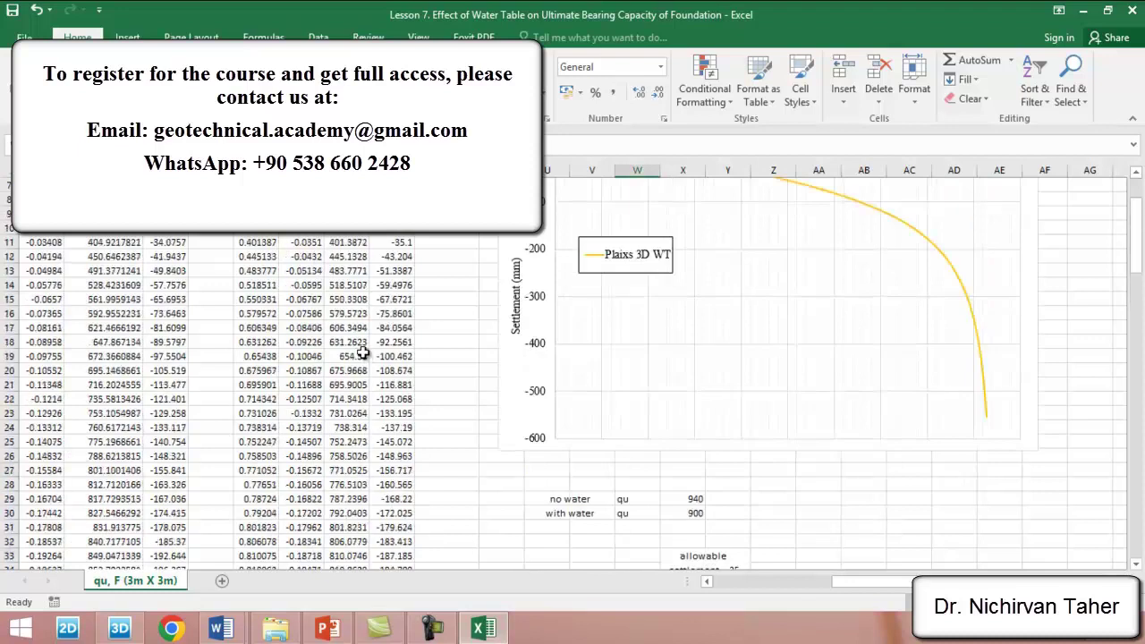
pyautogui.scroll(-6, 501, 358)
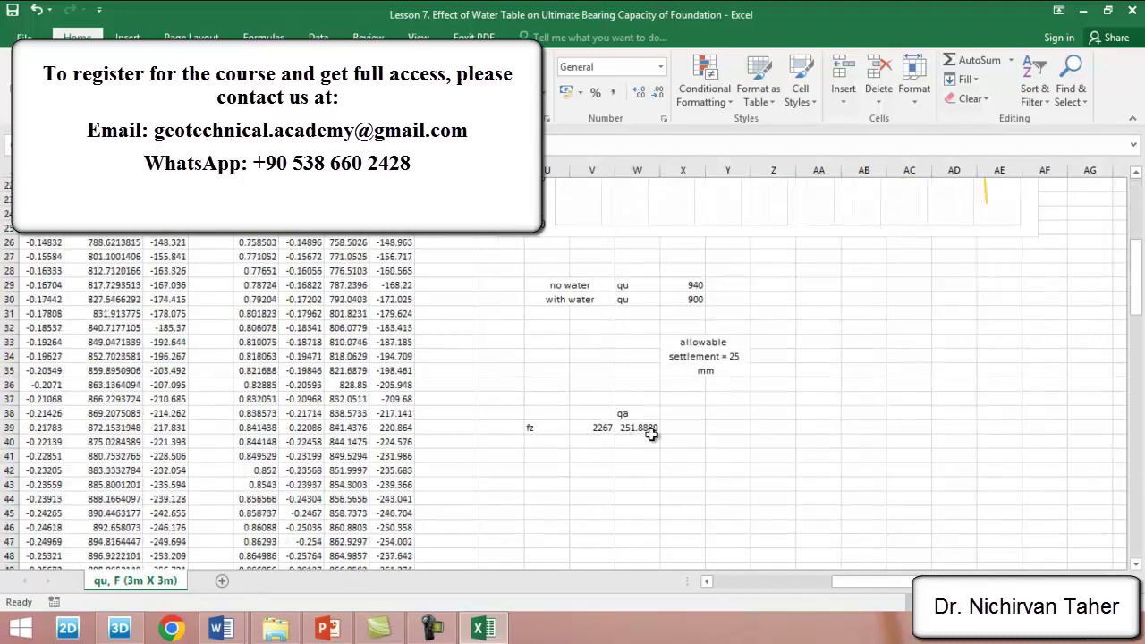
pyautogui.scroll(6, 560, 465)
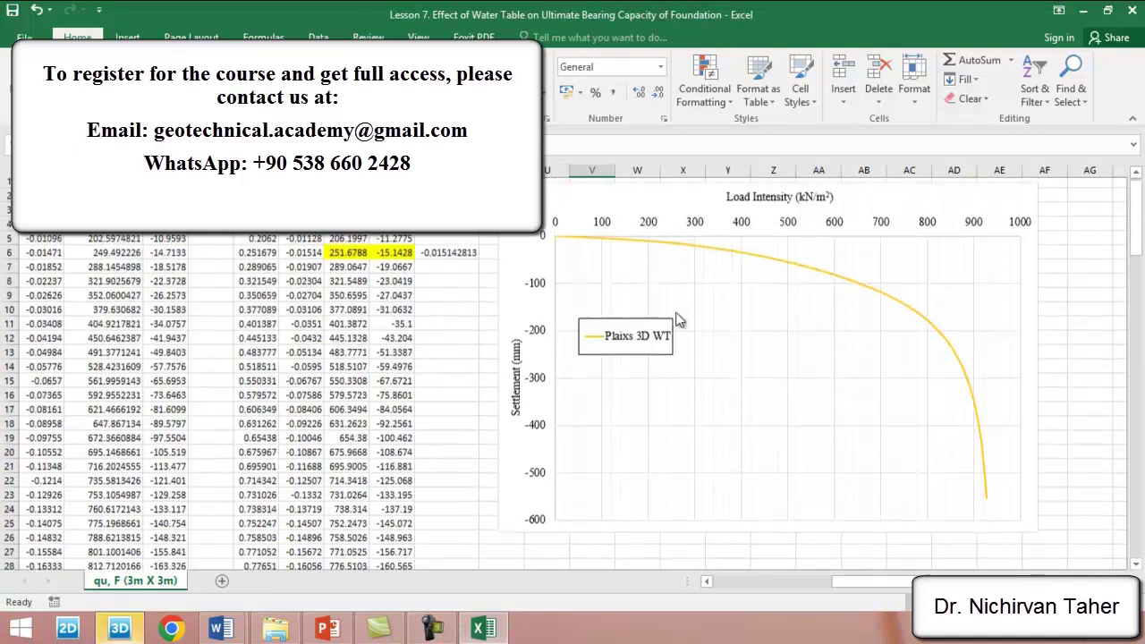
pyautogui.scroll(1, 711, 357)
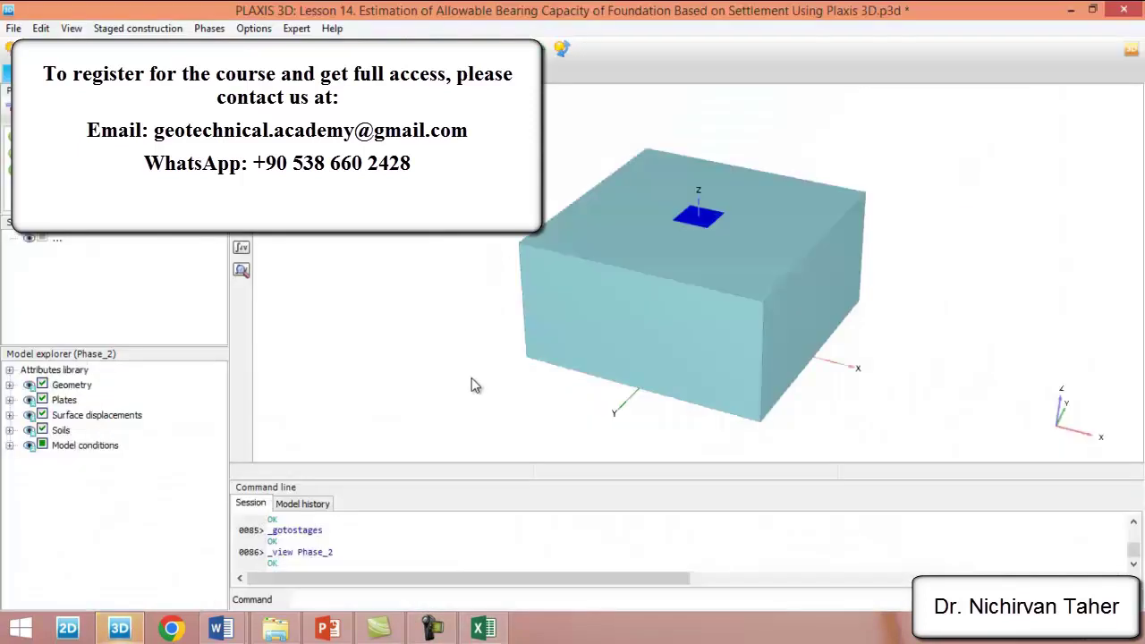
# Switch to PLAXIS 3D, view the qa phase's calculation results, and show the deformed mesh with material colours in an enlarged drawing area.
pyautogui.click(119, 628)
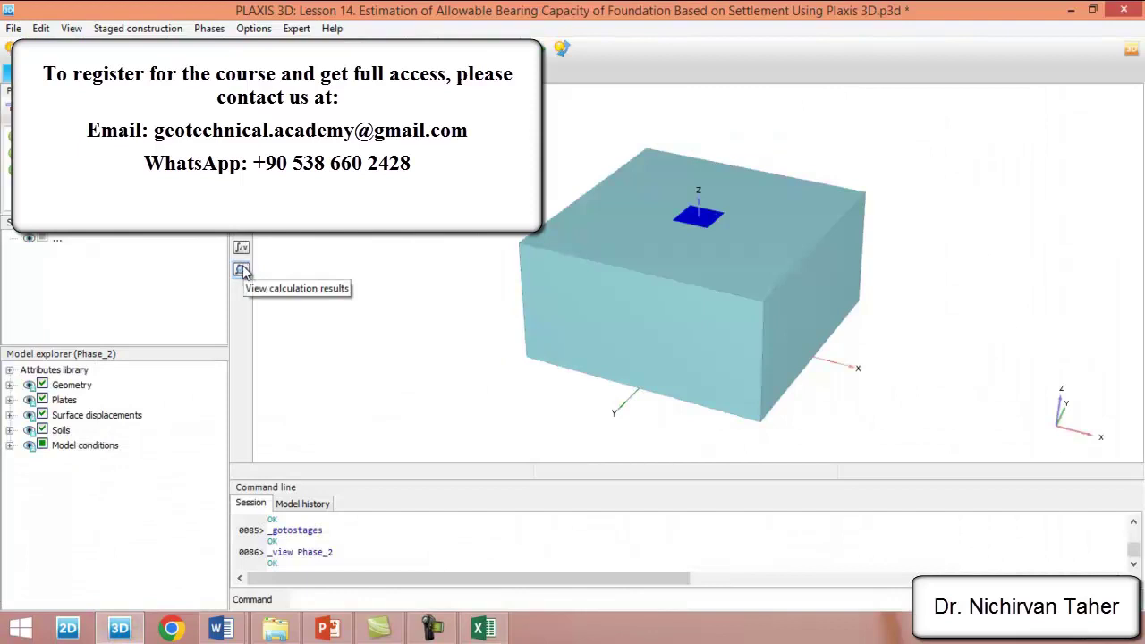
pyautogui.click(242, 269)
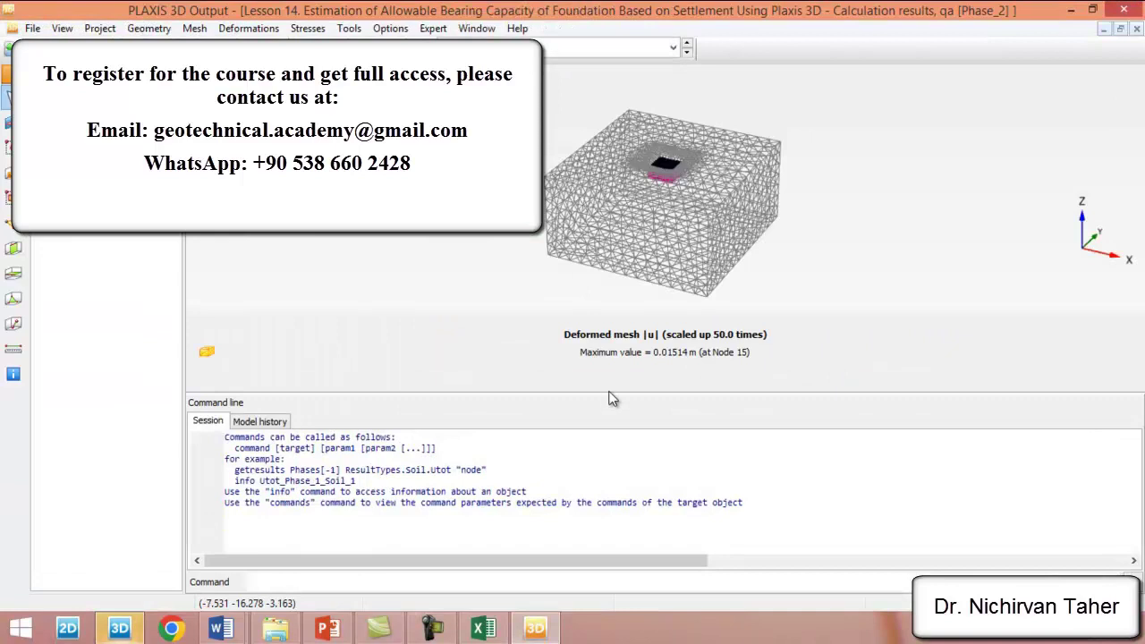
pyautogui.moveTo(609, 393); pyautogui.dragTo(601, 556)
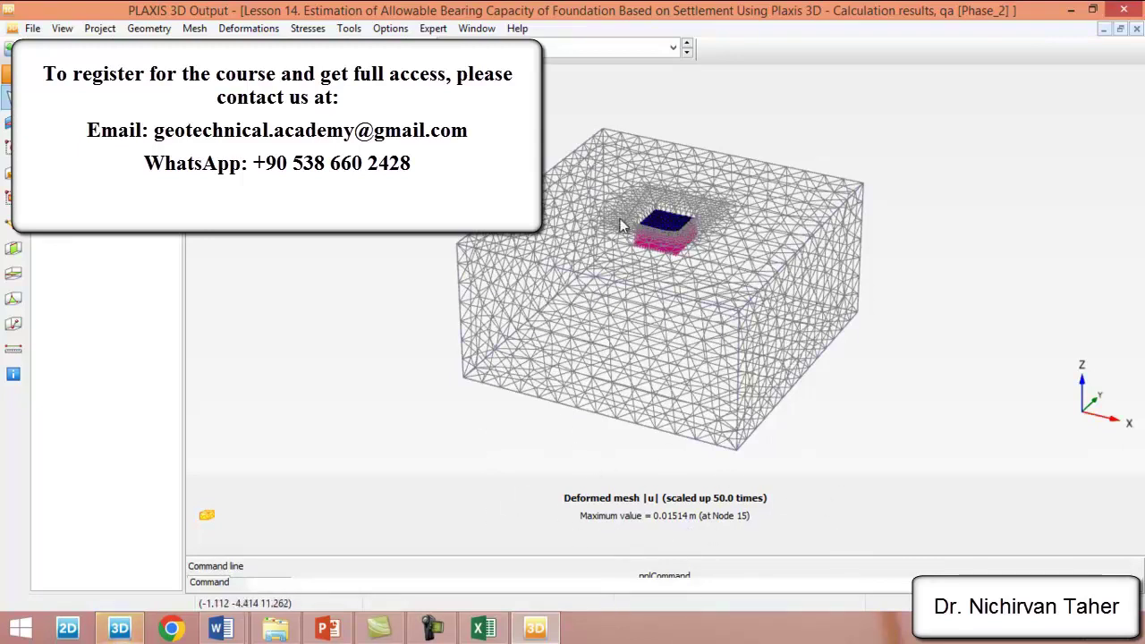
pyautogui.click(194, 28)
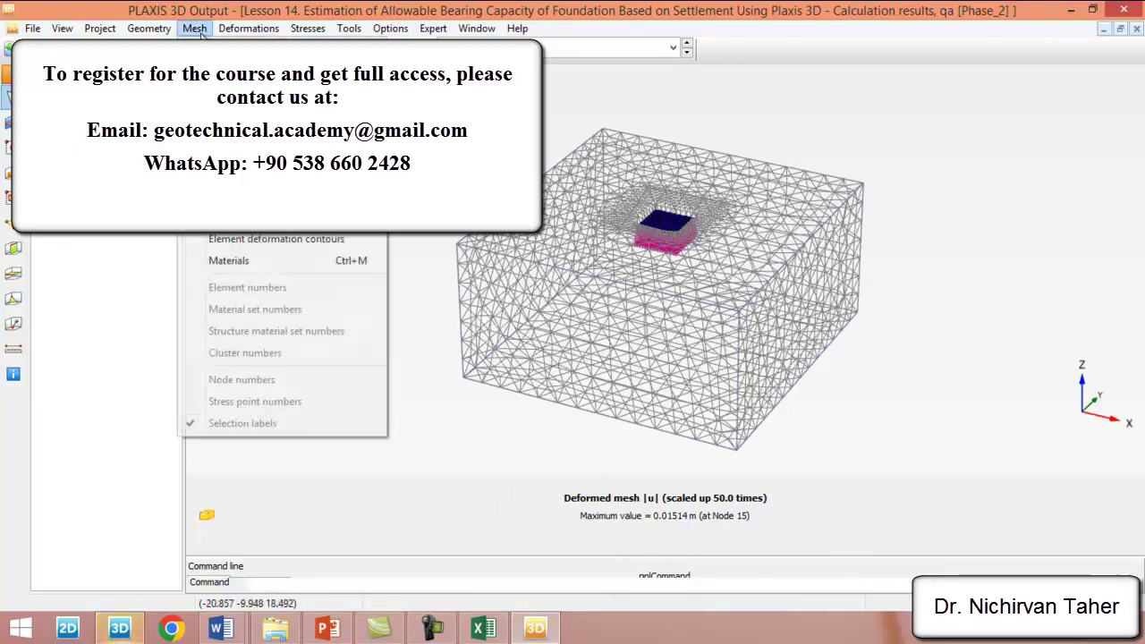
pyautogui.click(228, 260)
pyautogui.scroll(5, 663, 186)
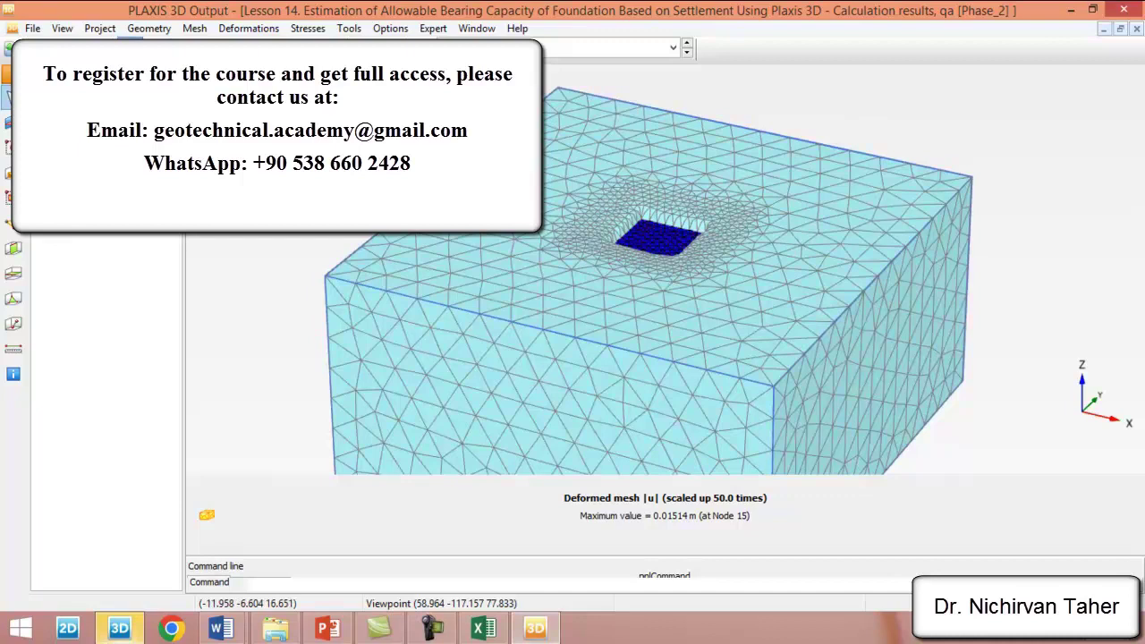
# Create a chart plotting the force F_Z on the x-axis against the displacement u_z of Node 5443 at (0.039; 0.093; 10.000).
pyautogui.click(165, 394)
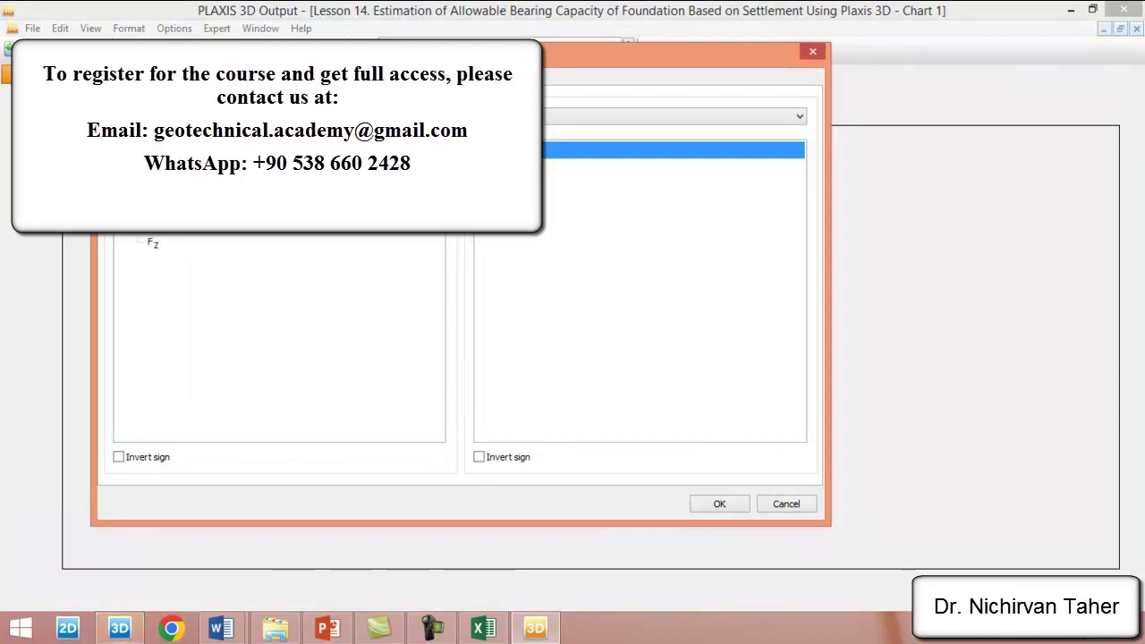
pyautogui.click(153, 245)
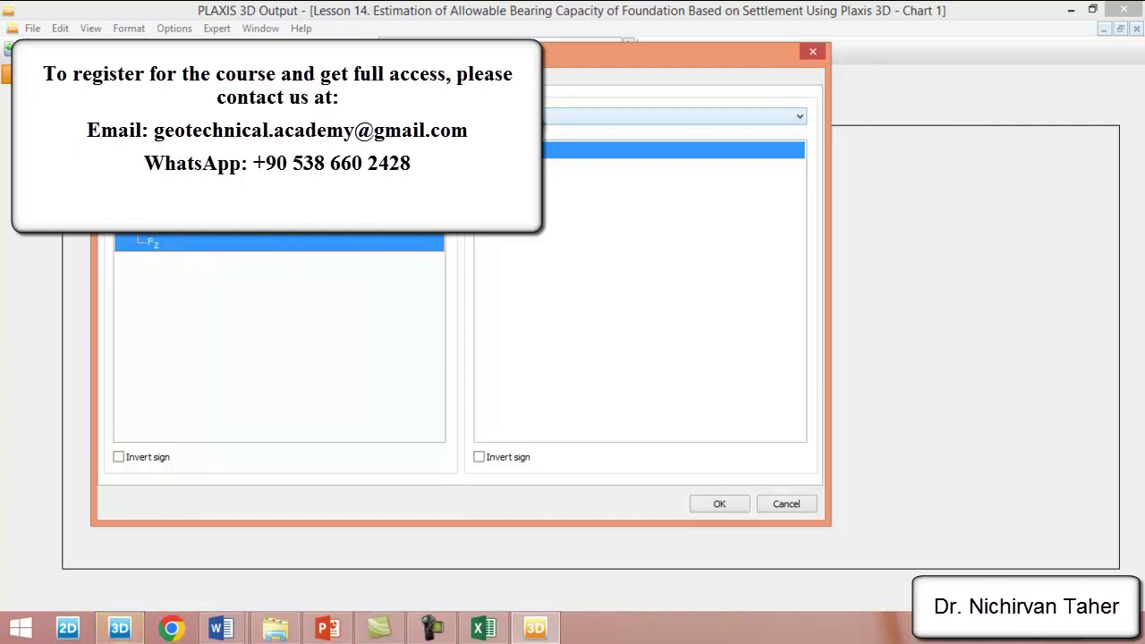
pyautogui.click(527, 117)
pyautogui.click(528, 140)
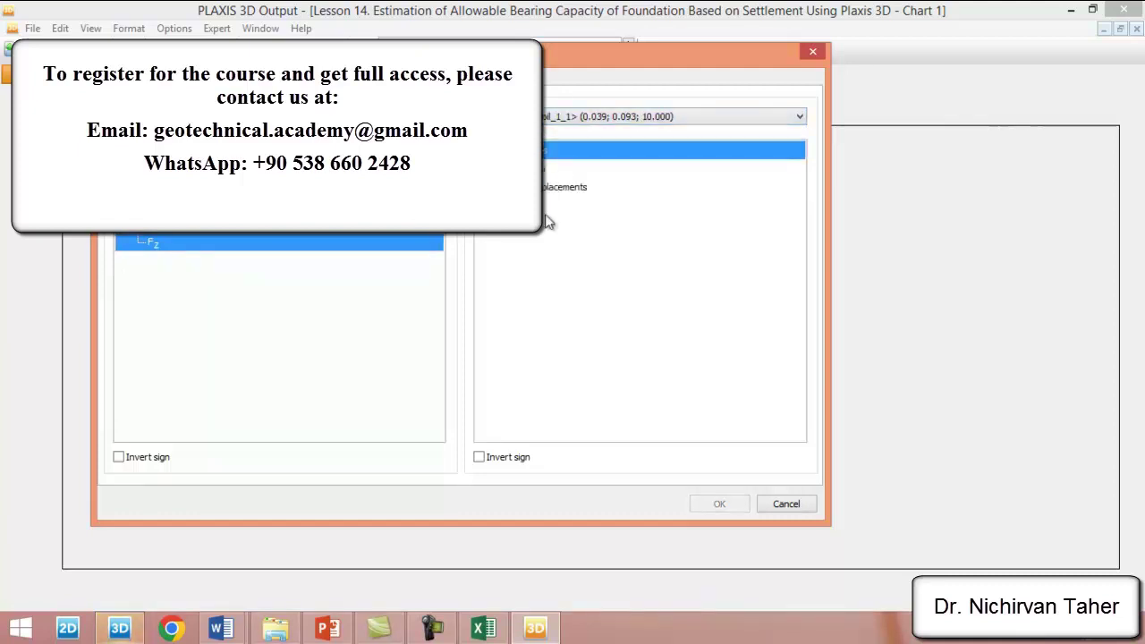
pyautogui.click(482, 187)
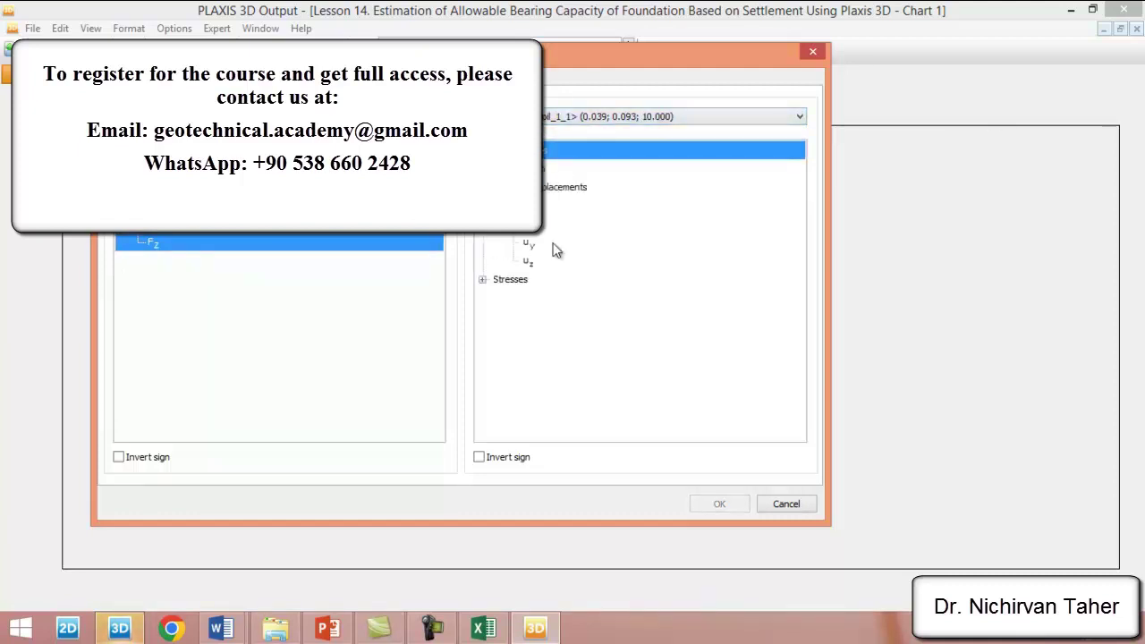
pyautogui.click(532, 261)
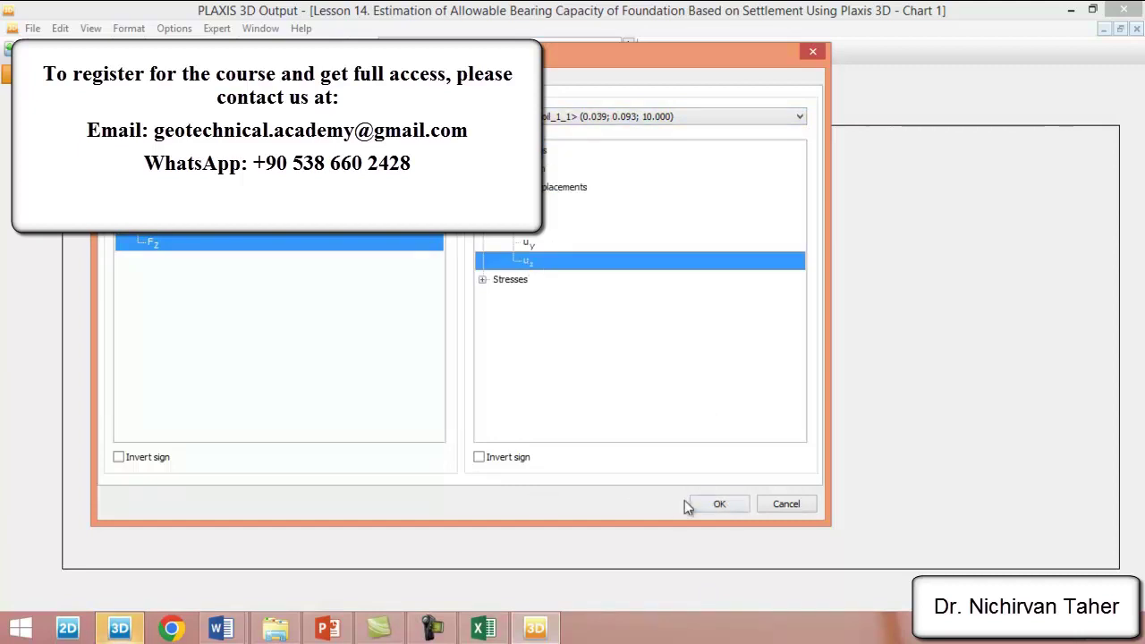
pyautogui.click(699, 505)
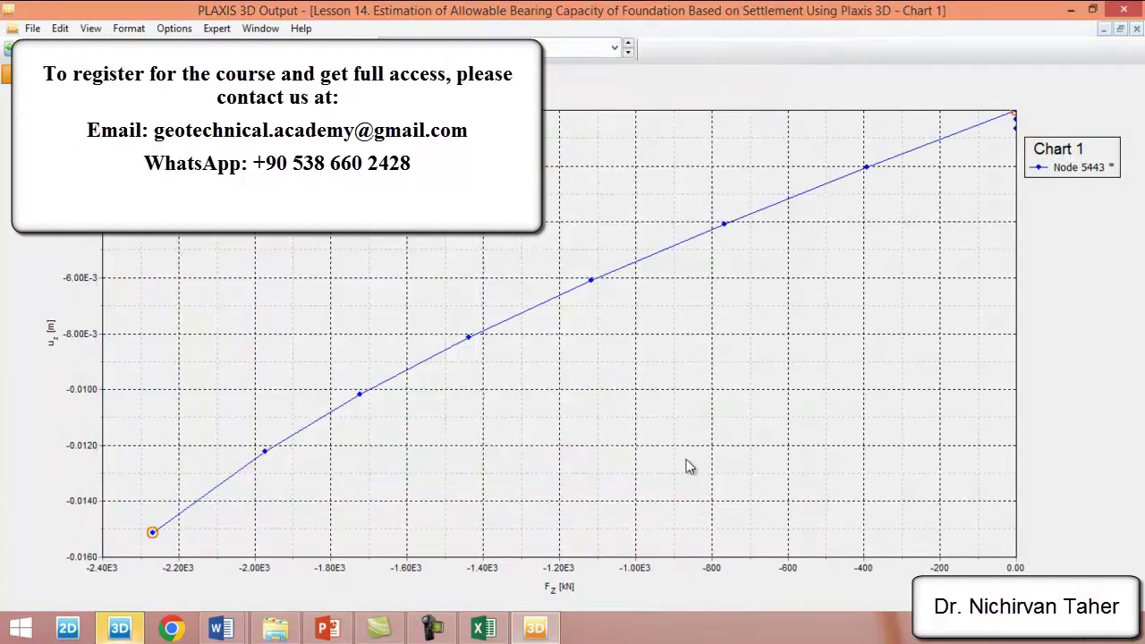
# Restrict the Node 5443 curve in Chart 1 to the qa [Phase_2] phase by excluding Footing [Phase_1].
pyautogui.rightClick(550, 358)
pyautogui.click(613, 453)
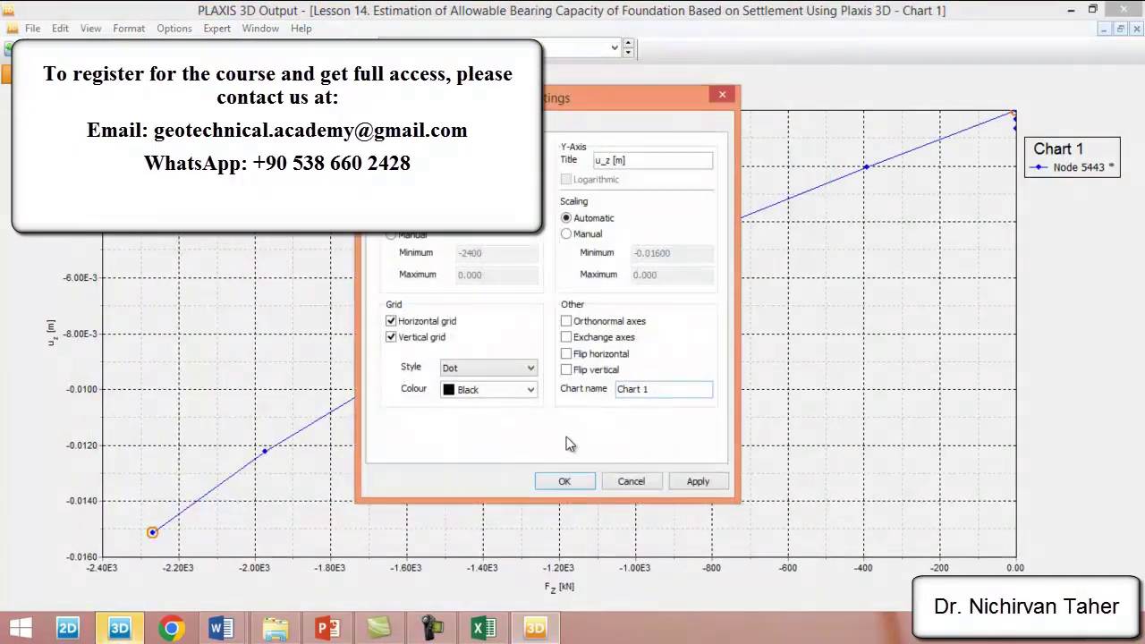
pyautogui.click(429, 116)
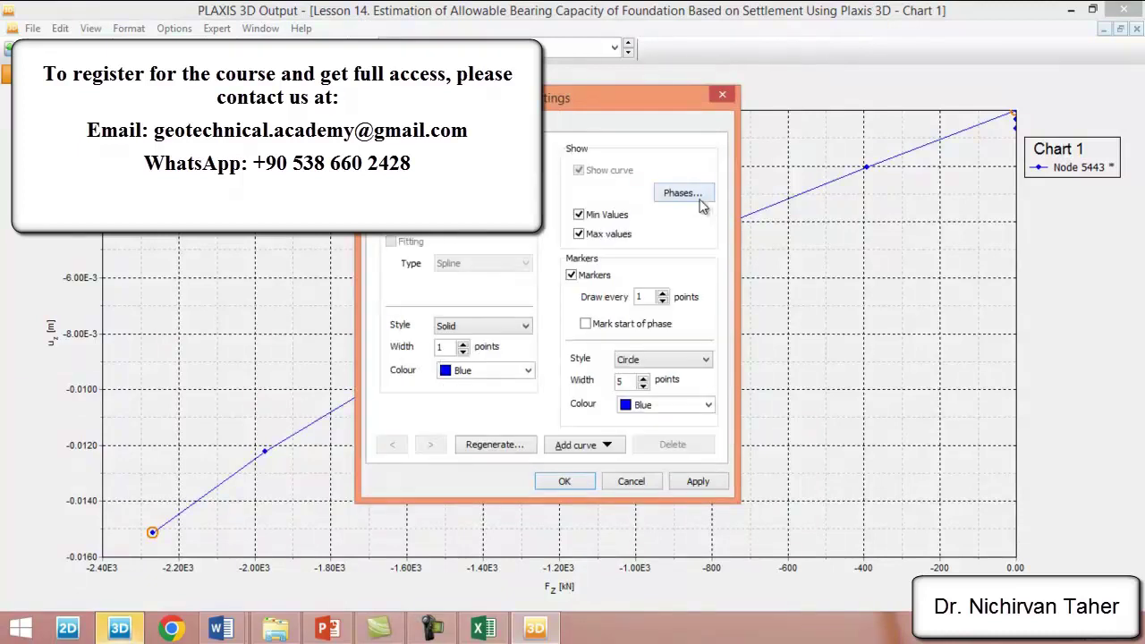
pyautogui.click(689, 195)
pyautogui.click(595, 406)
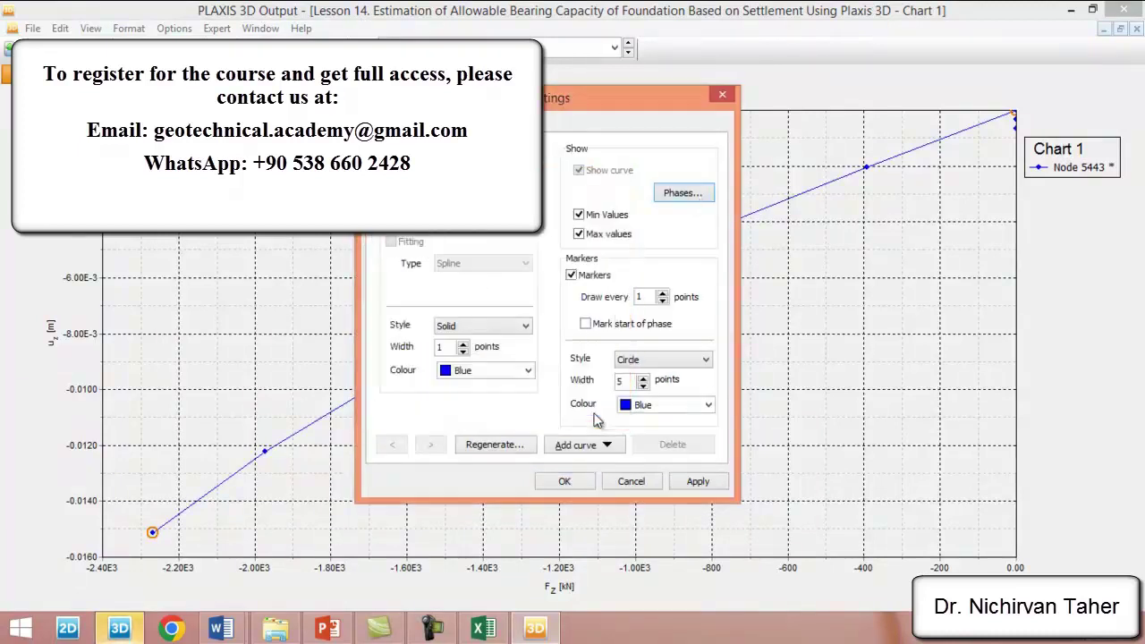
pyautogui.click(683, 195)
pyautogui.click(386, 250)
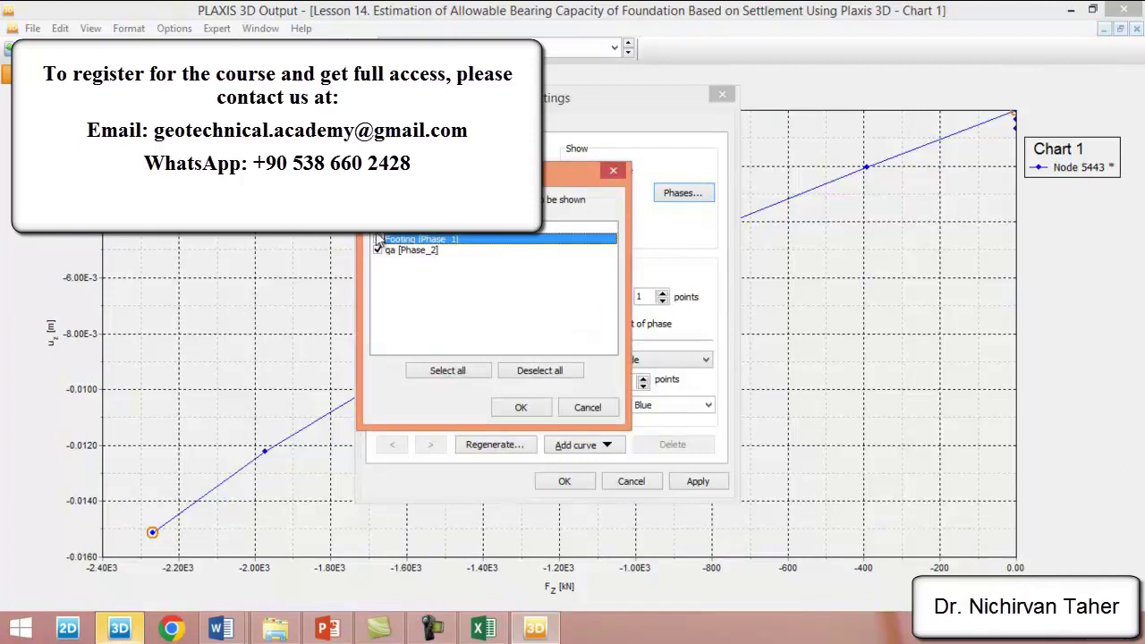
pyautogui.click(520, 407)
# Regenerate the curve with the sign of the x-axis force F_Z inverted.
pyautogui.click(500, 447)
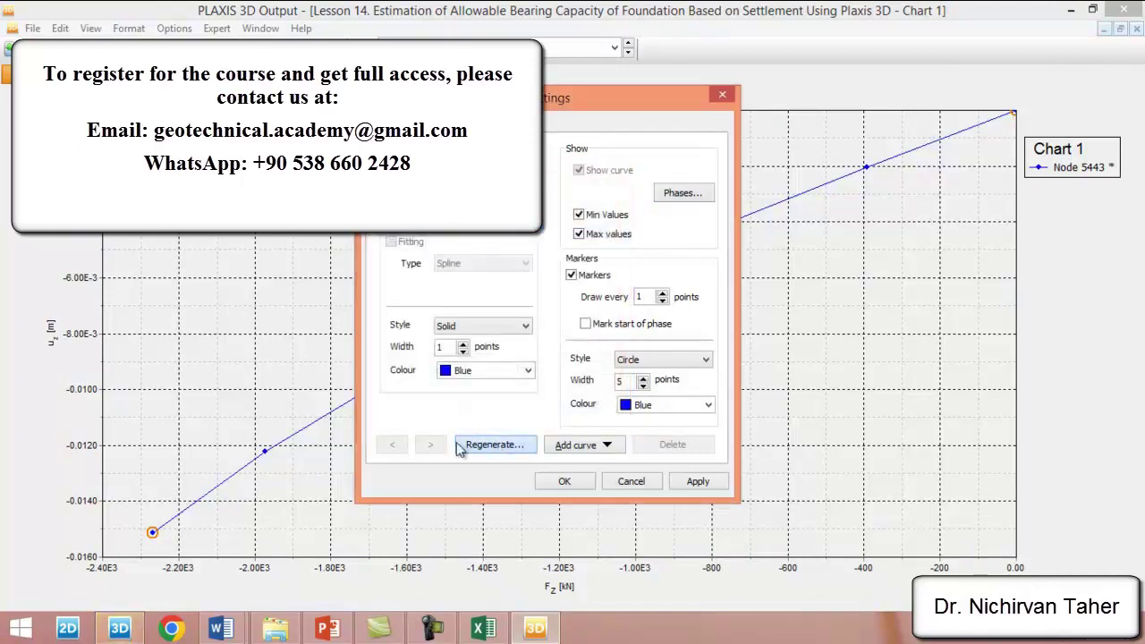
pyautogui.click(125, 458)
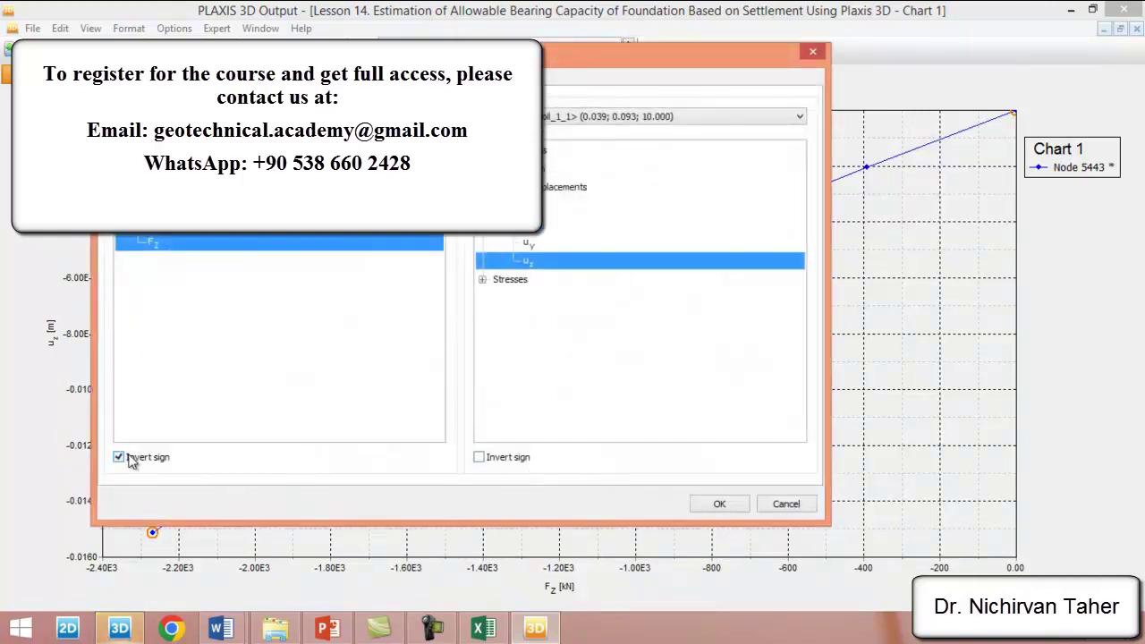
pyautogui.click(719, 503)
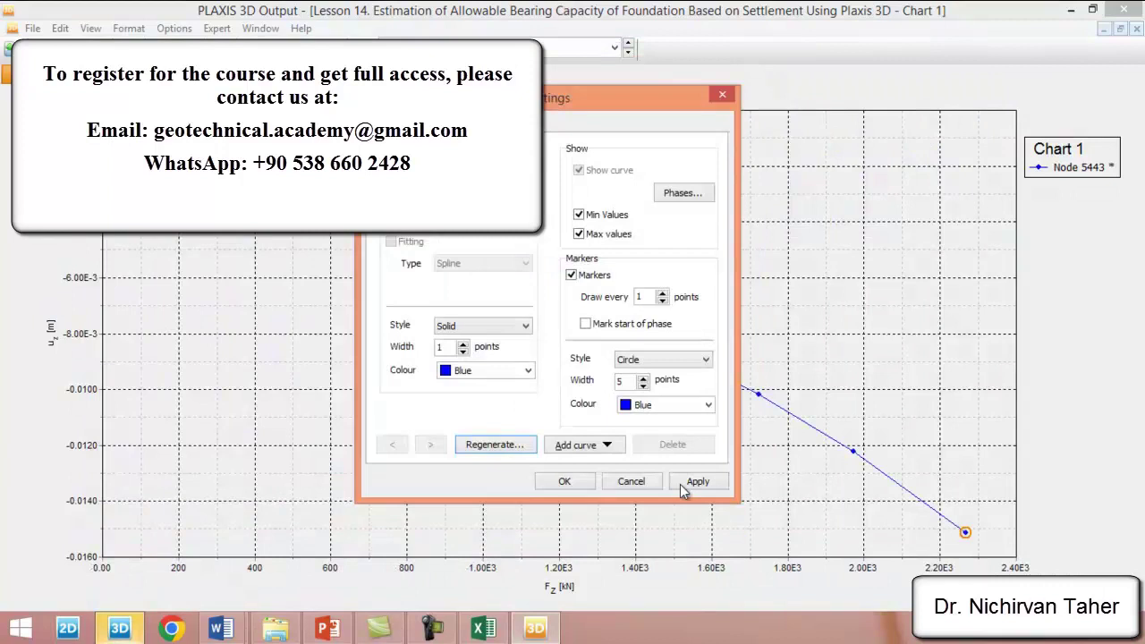
pyautogui.click(564, 481)
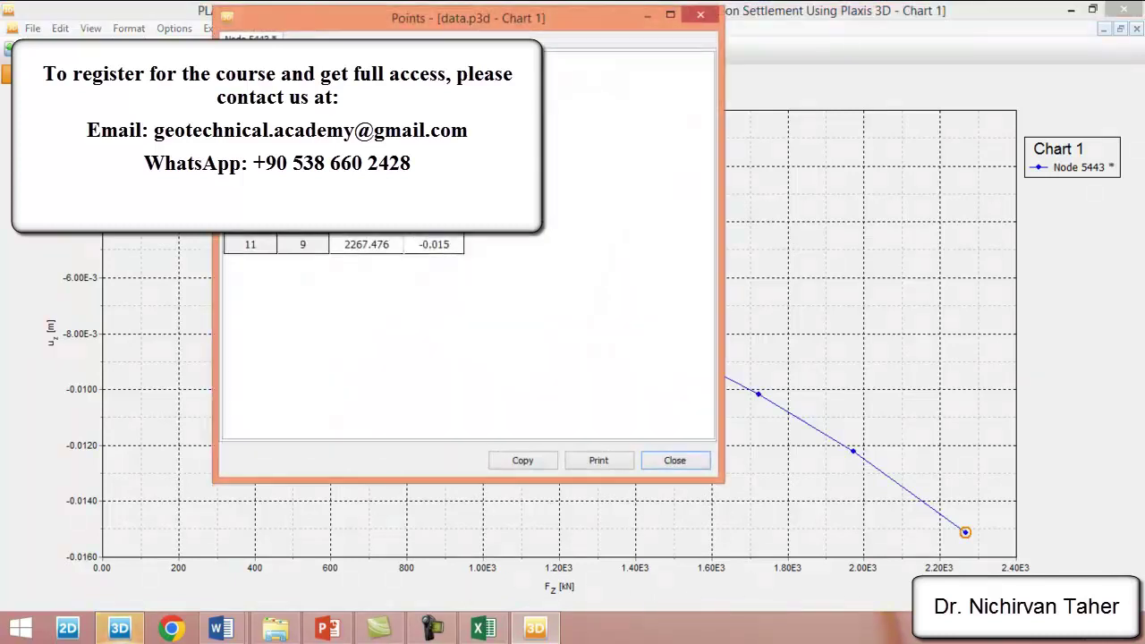
# Copy the Node 5443 point table from the chart and paste it into the Lesson 7 Excel sheet starting at cell AI1.
pyautogui.moveTo(366, 244); pyautogui.dragTo(433, 245)
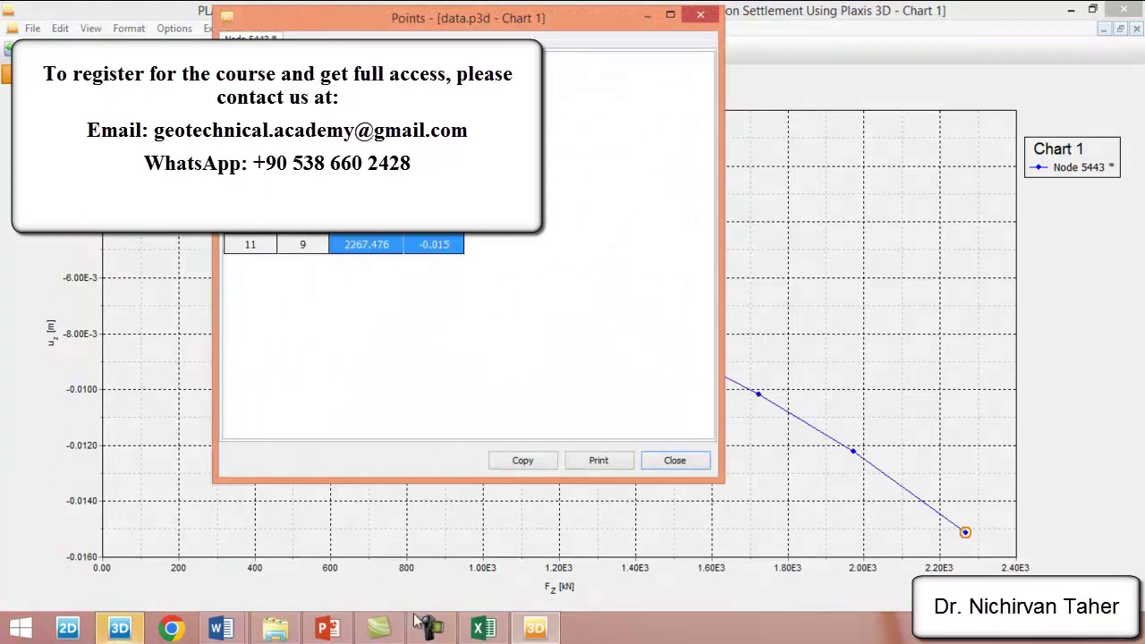
pyautogui.click(483, 628)
pyautogui.hscroll(1, 877, 586)
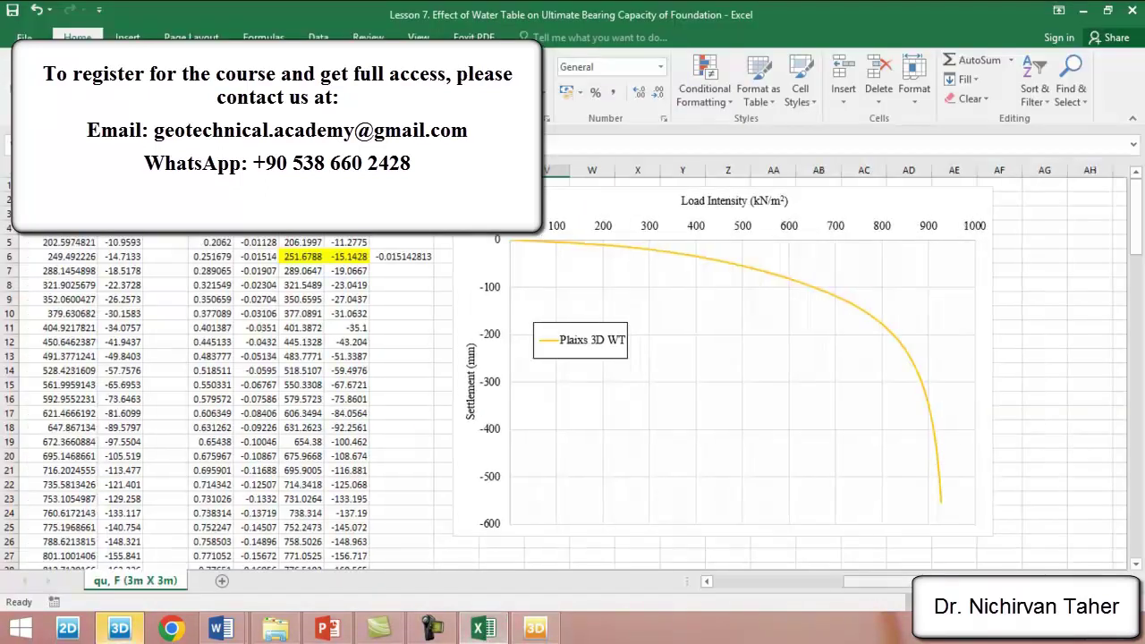
pyautogui.hscroll(3, 881, 279)
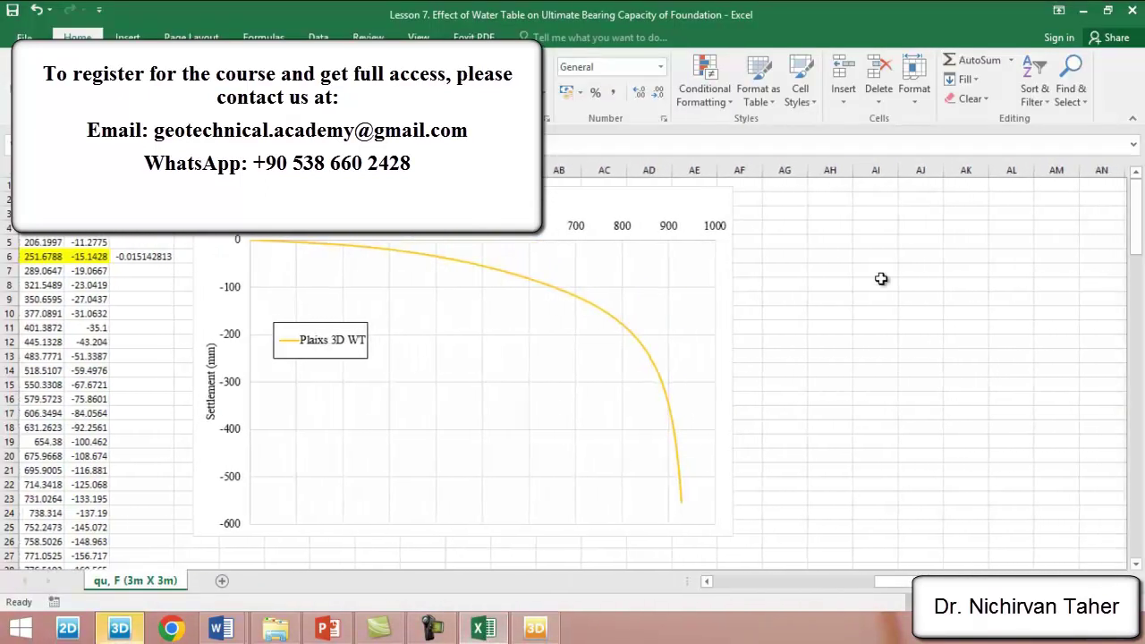
pyautogui.click(872, 185)
pyautogui.hotkey('ctrl', 'c')
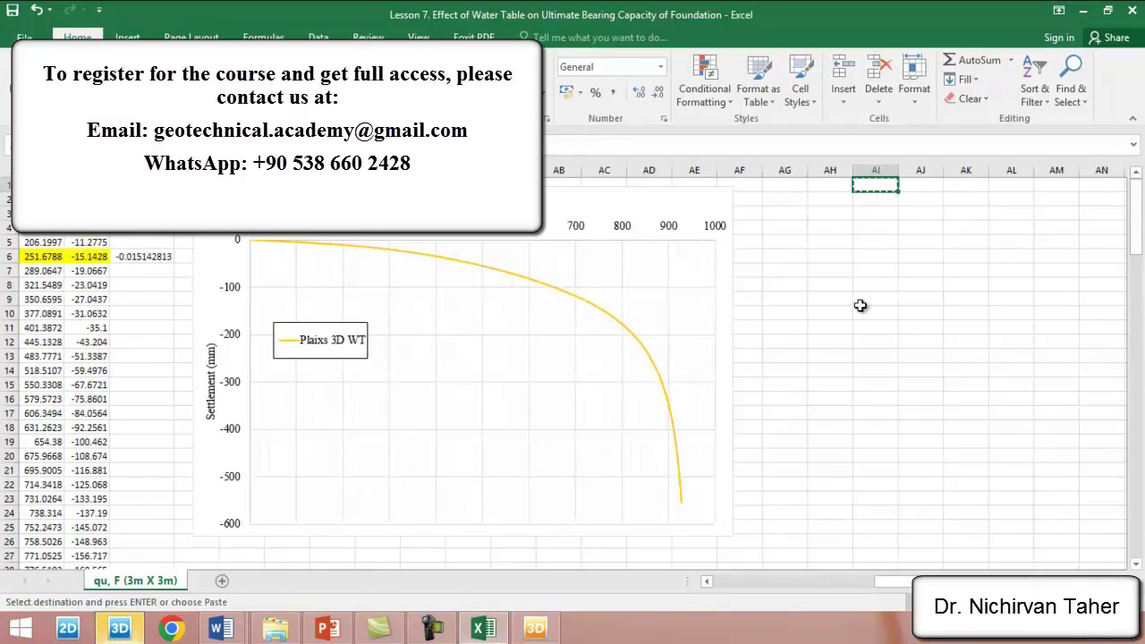
pyautogui.click(535, 628)
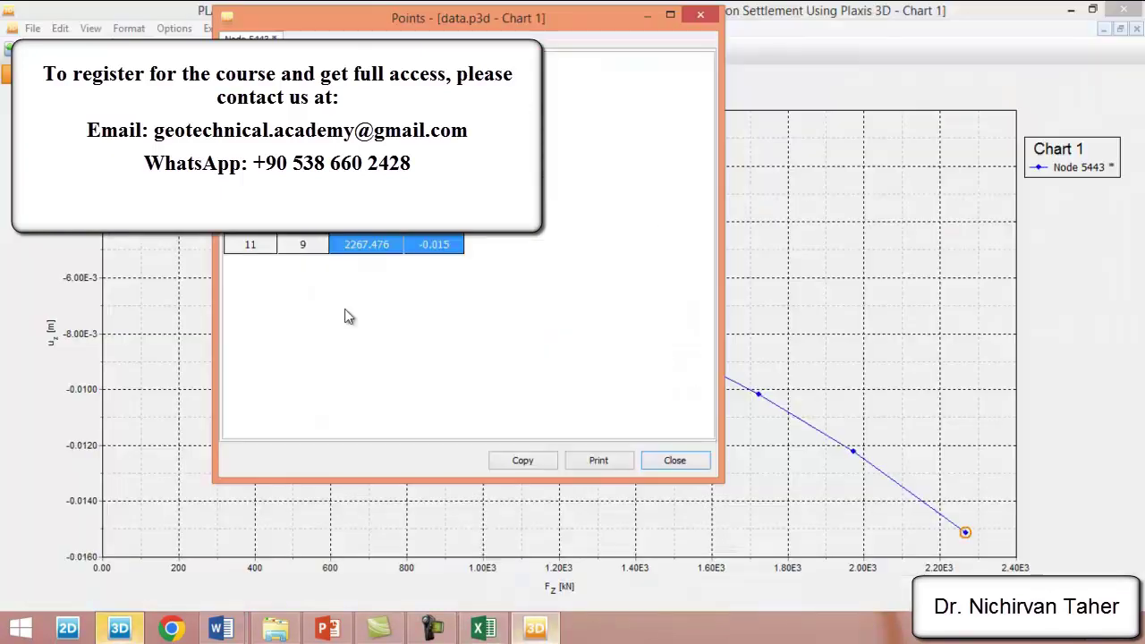
pyautogui.rightClick(376, 249)
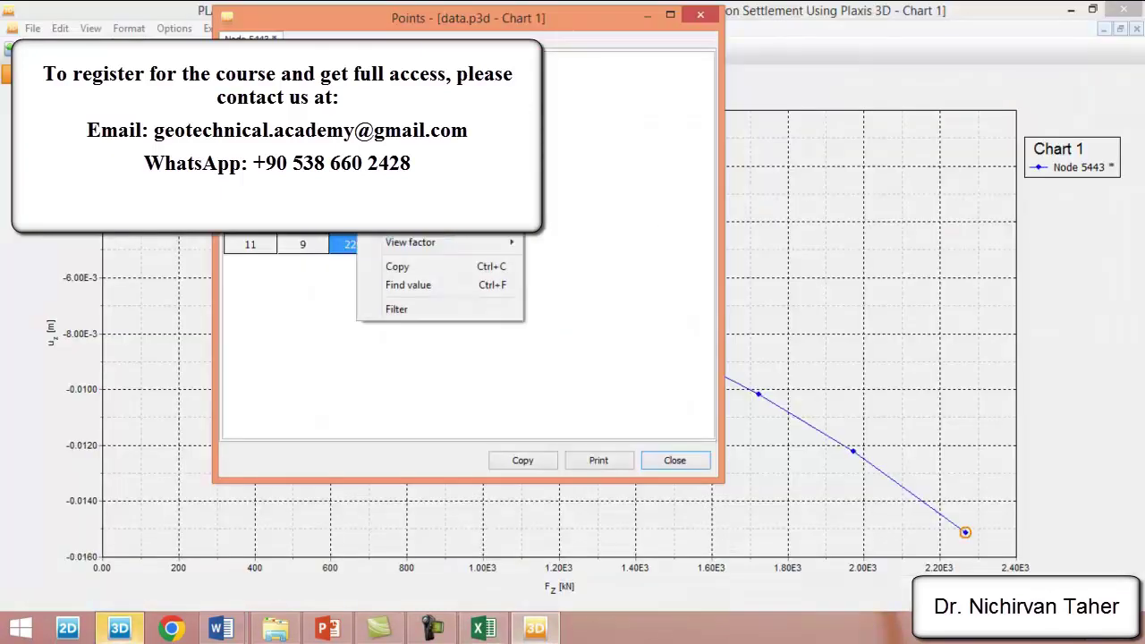
pyautogui.click(693, 244)
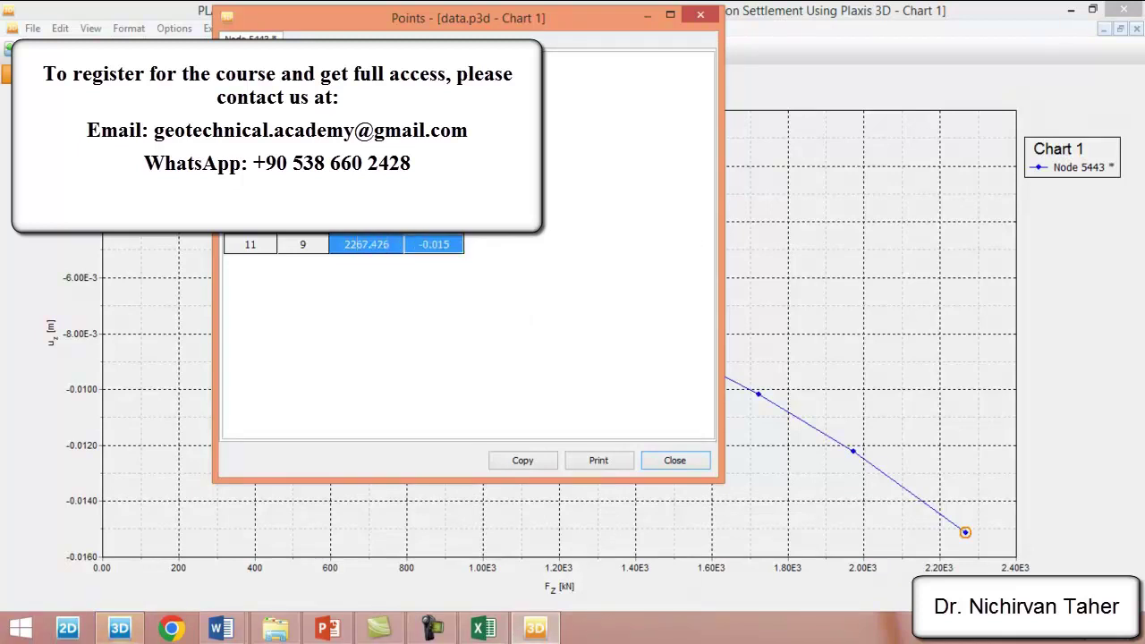
pyautogui.click(483, 629)
pyautogui.hotkey('ctrl', 'v')
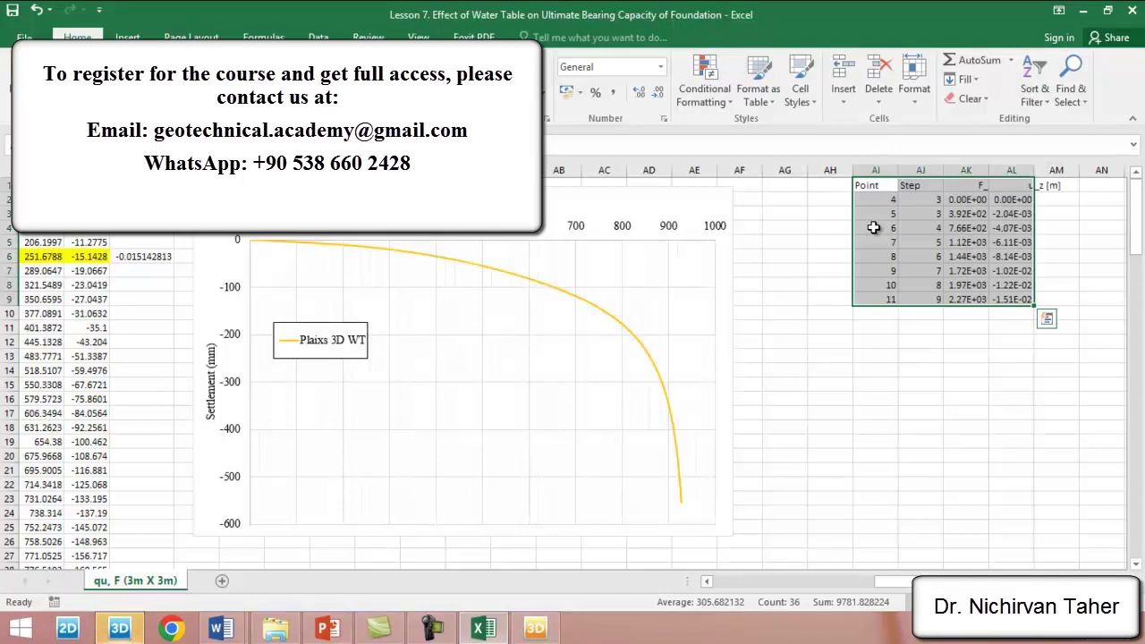
# Format the pasted data as General numbers and clear the Point and Step columns AI and AJ.
pyautogui.click(659, 72)
pyautogui.click(610, 93)
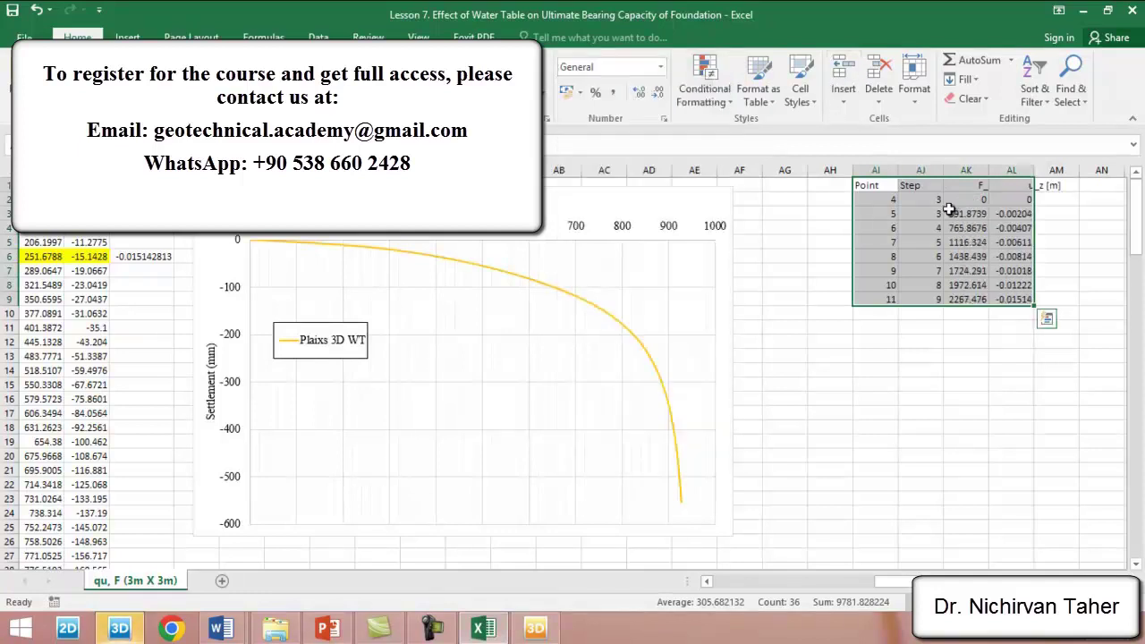
pyautogui.moveTo(921, 170); pyautogui.dragTo(862, 167)
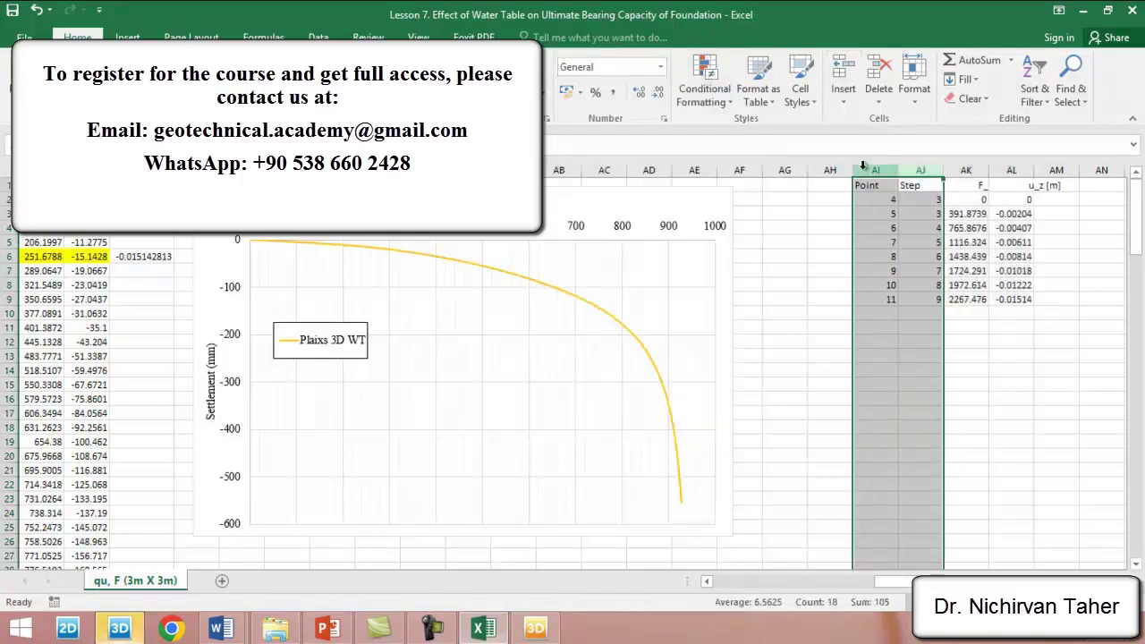
pyautogui.press('Delete')
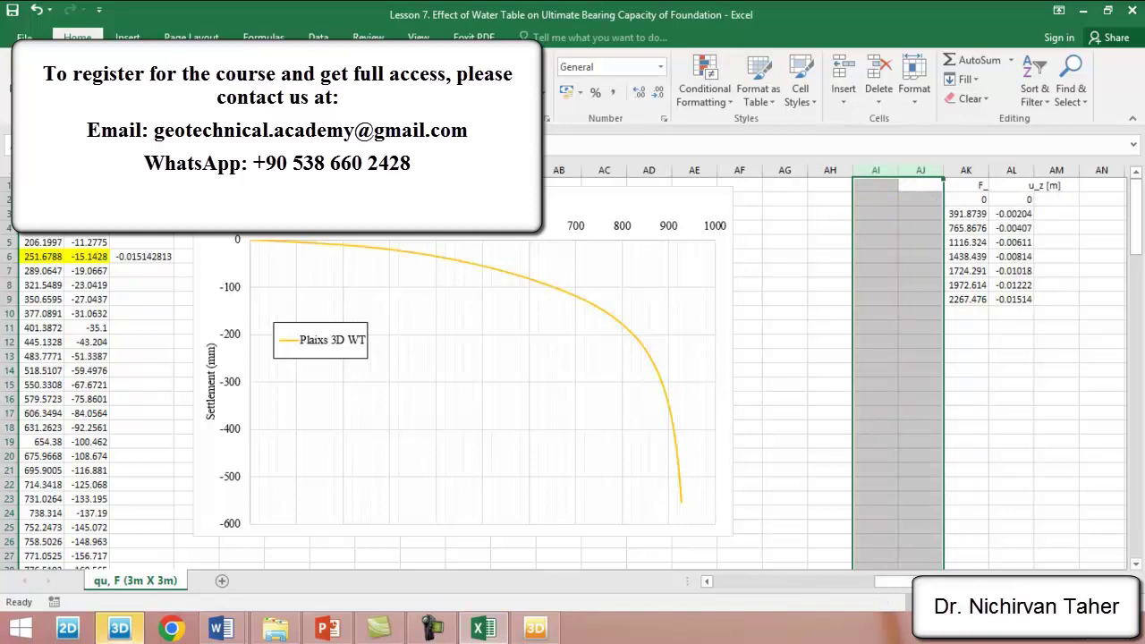
# Enter the headers Load and Seet beside the pasted data and move them into cells AM1 and AN1.
pyautogui.hscroll(4, 1052, 524)
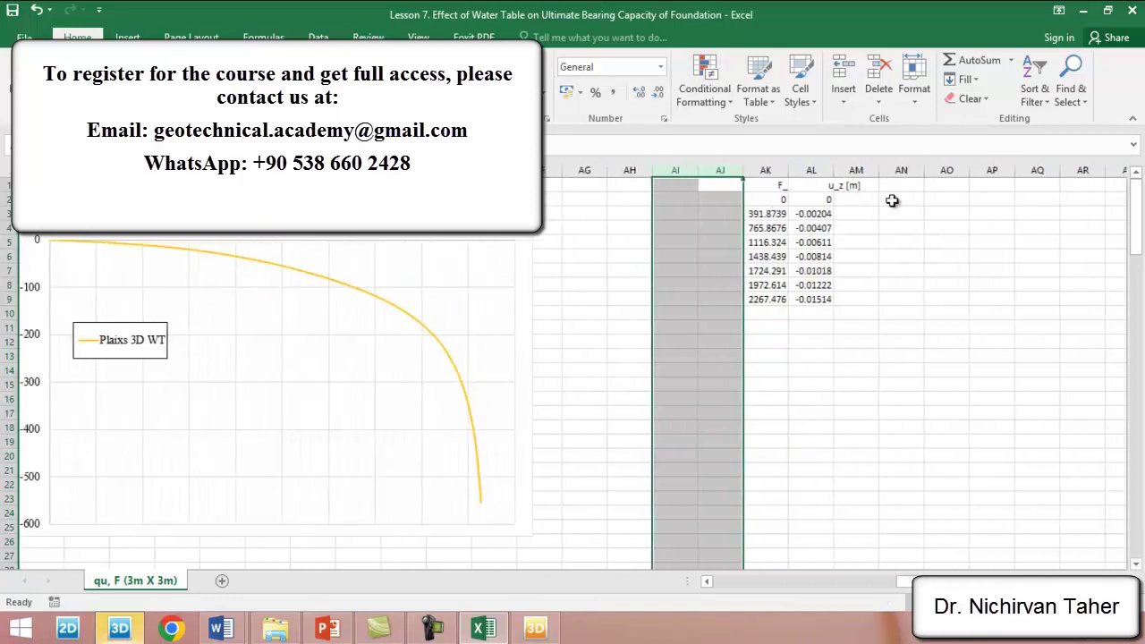
pyautogui.click(911, 185)
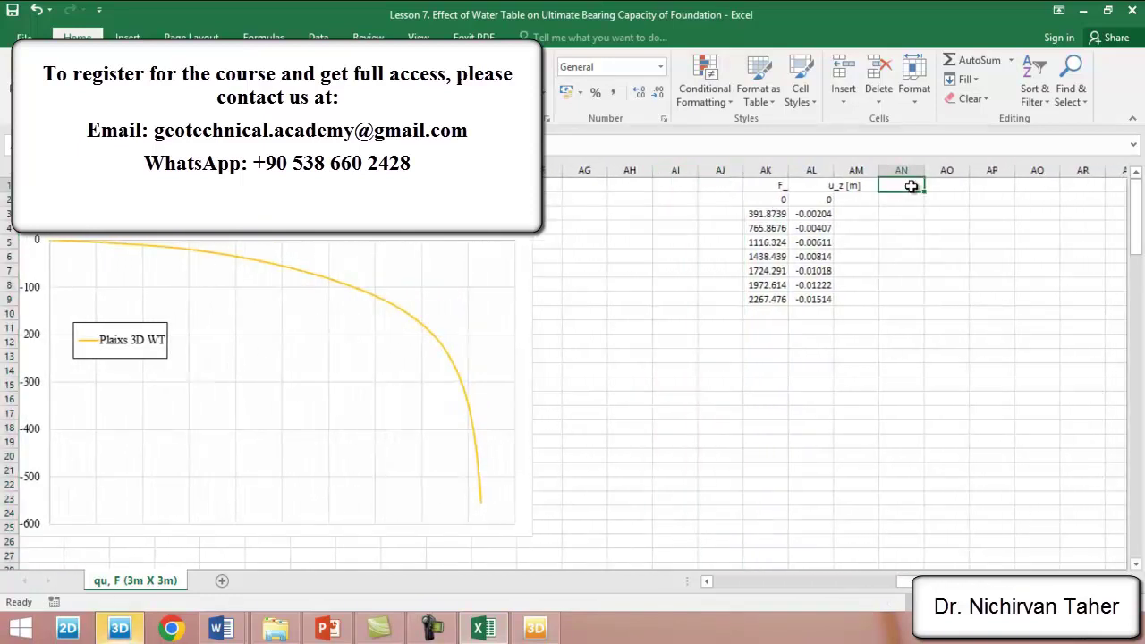
pyautogui.write('Load')
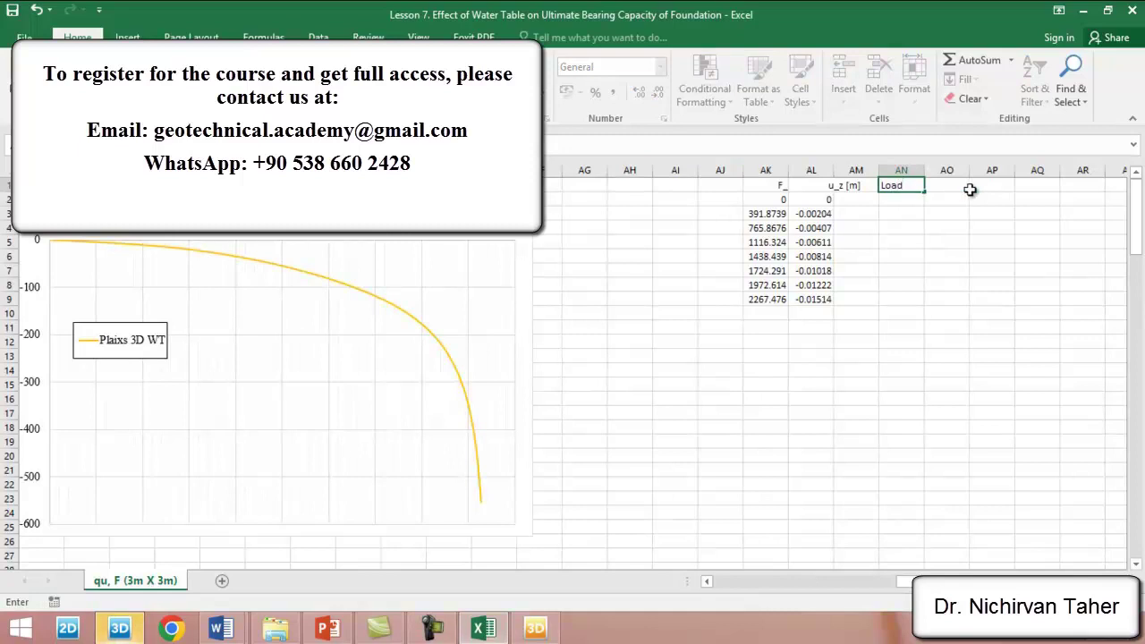
pyautogui.click(959, 185)
pyautogui.write('Seet')
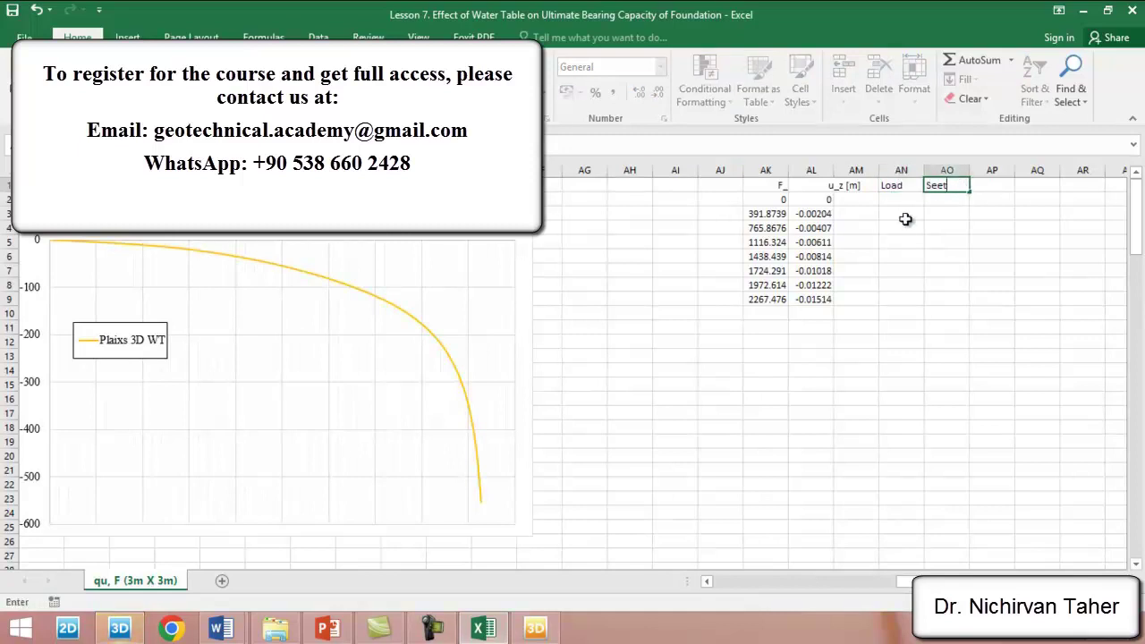
pyautogui.click(892, 200)
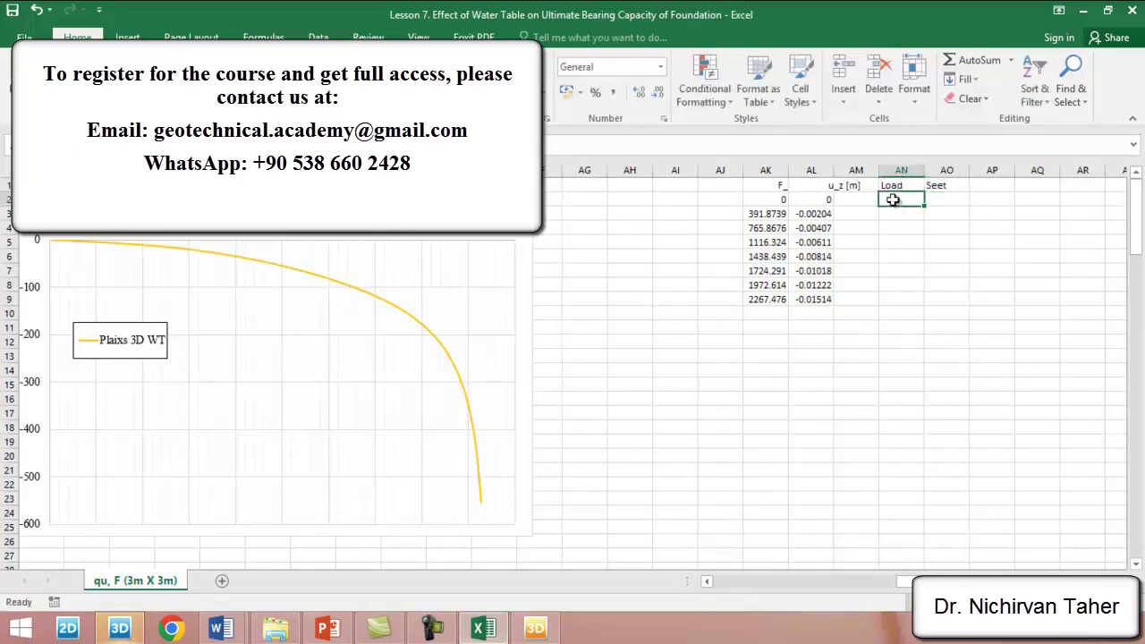
pyautogui.moveTo(935, 185); pyautogui.dragTo(870, 185)
pyautogui.click(861, 204)
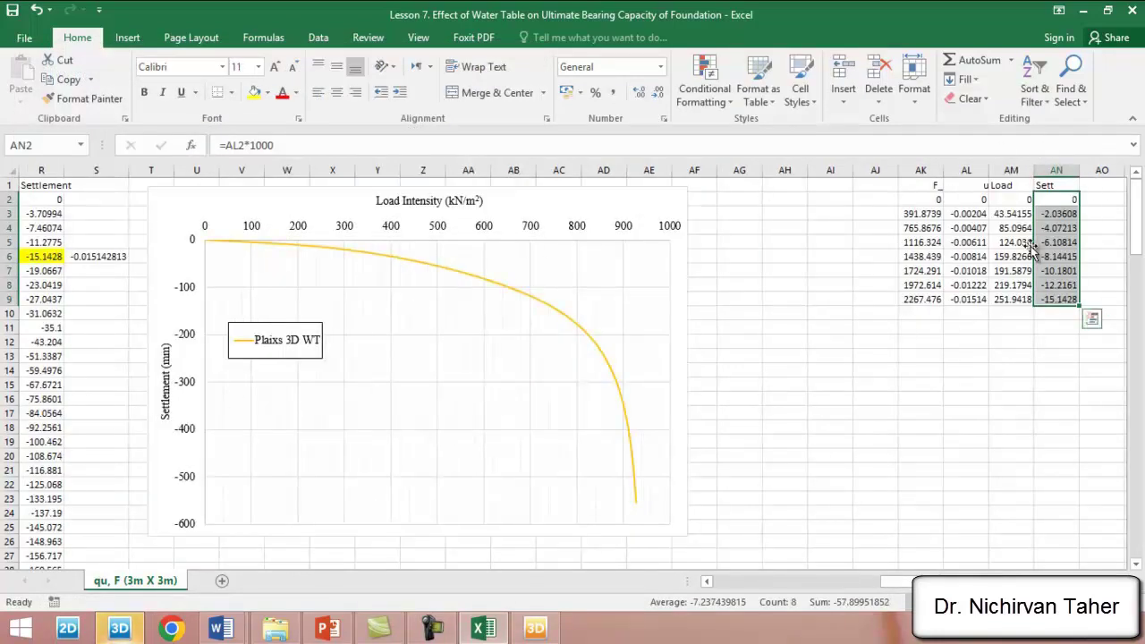
# Add a new data series named Prsecribed sett to the load-settlement chart.
pyautogui.rightClick(428, 345)
pyautogui.click(465, 416)
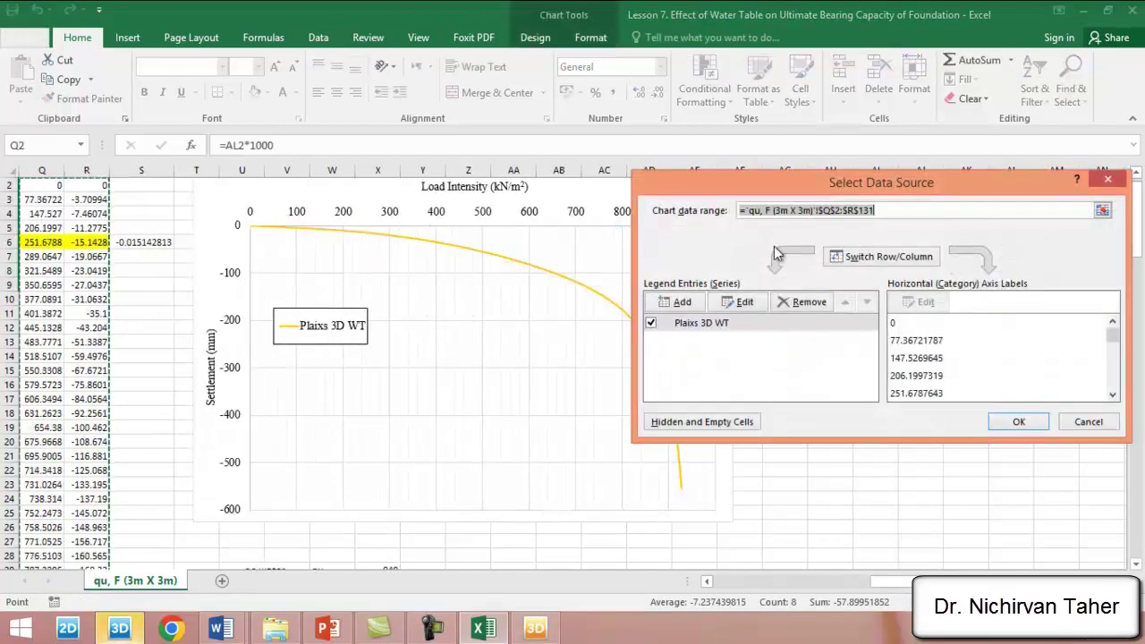
pyautogui.click(681, 304)
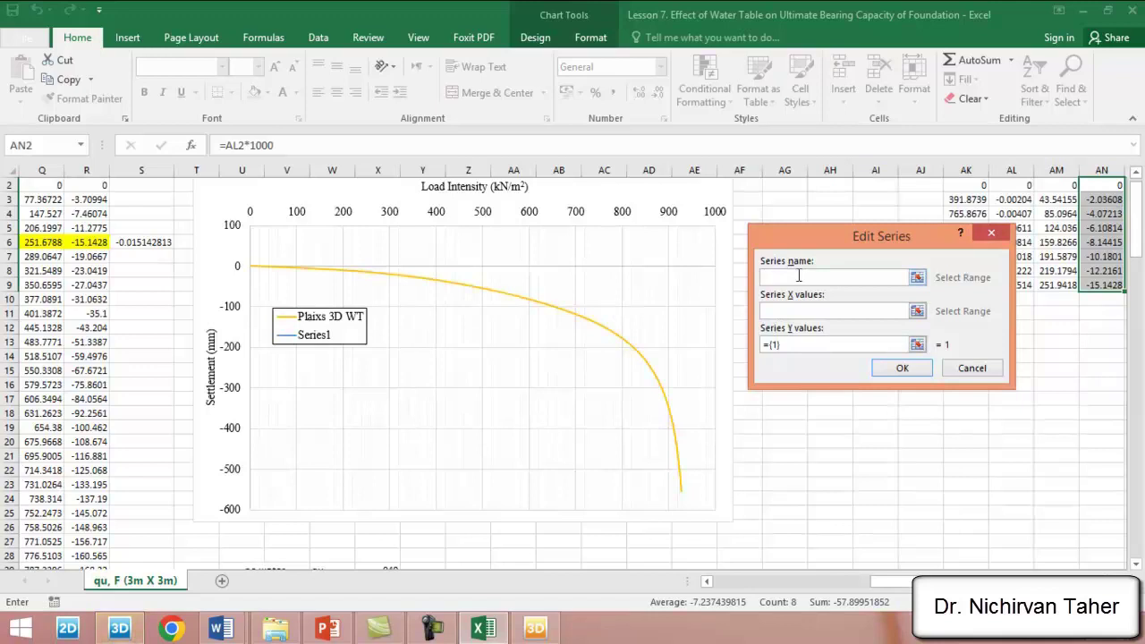
pyautogui.write('Prsecribed')
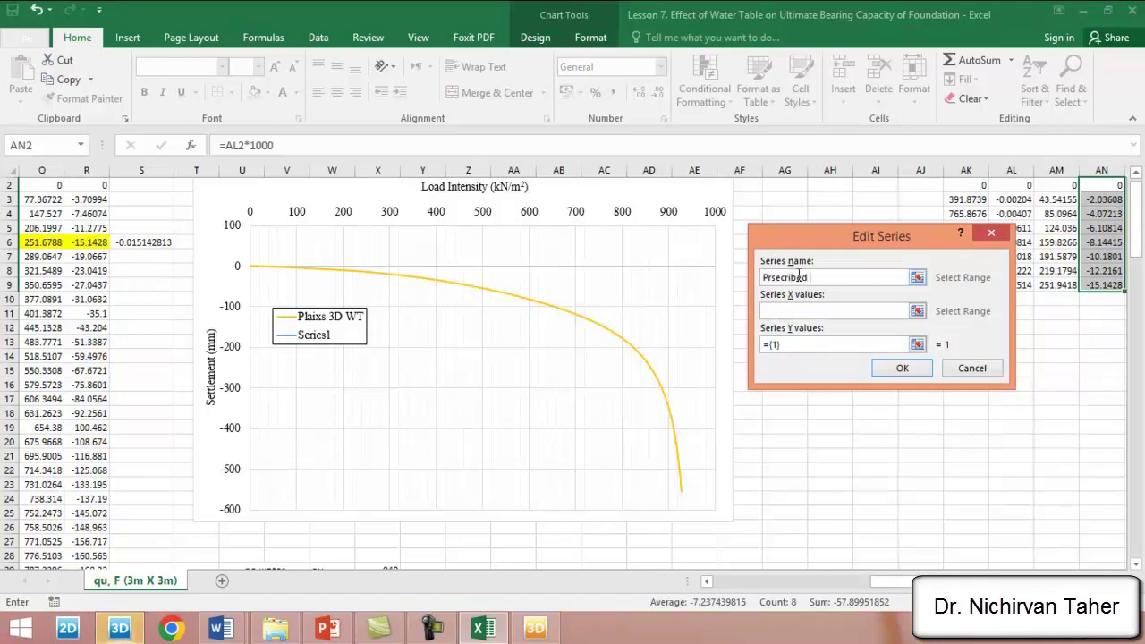
pyautogui.write('rescribed sett')
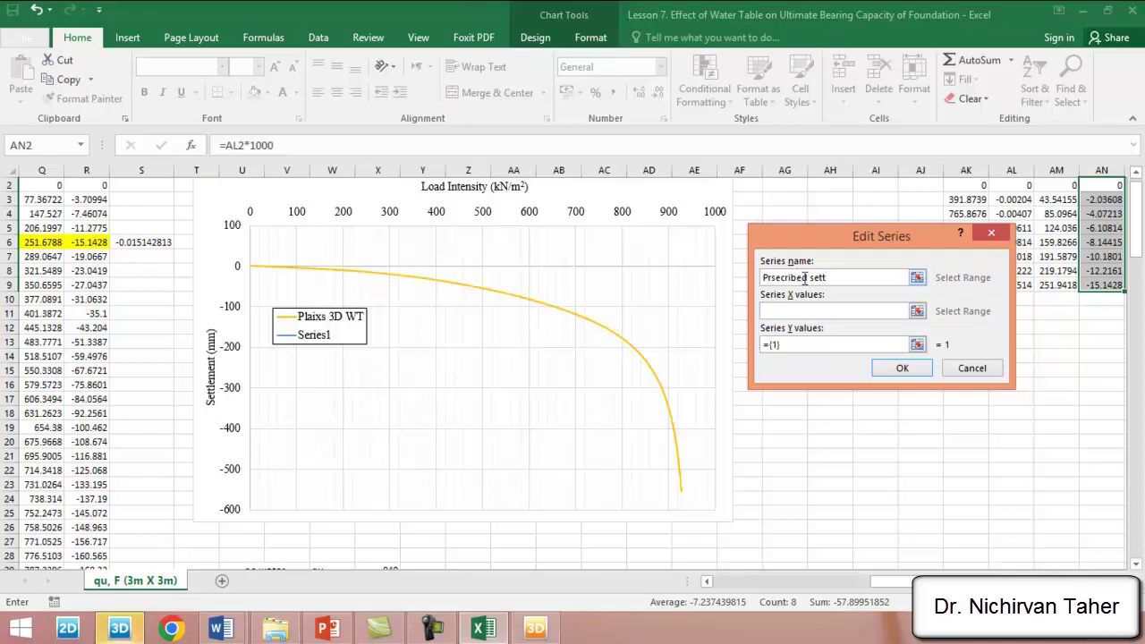
# Assign AM2:AM9 as the new series' X values and AN2:AN9 as its Y values, and accept the chart's data source.
pyautogui.click(916, 310)
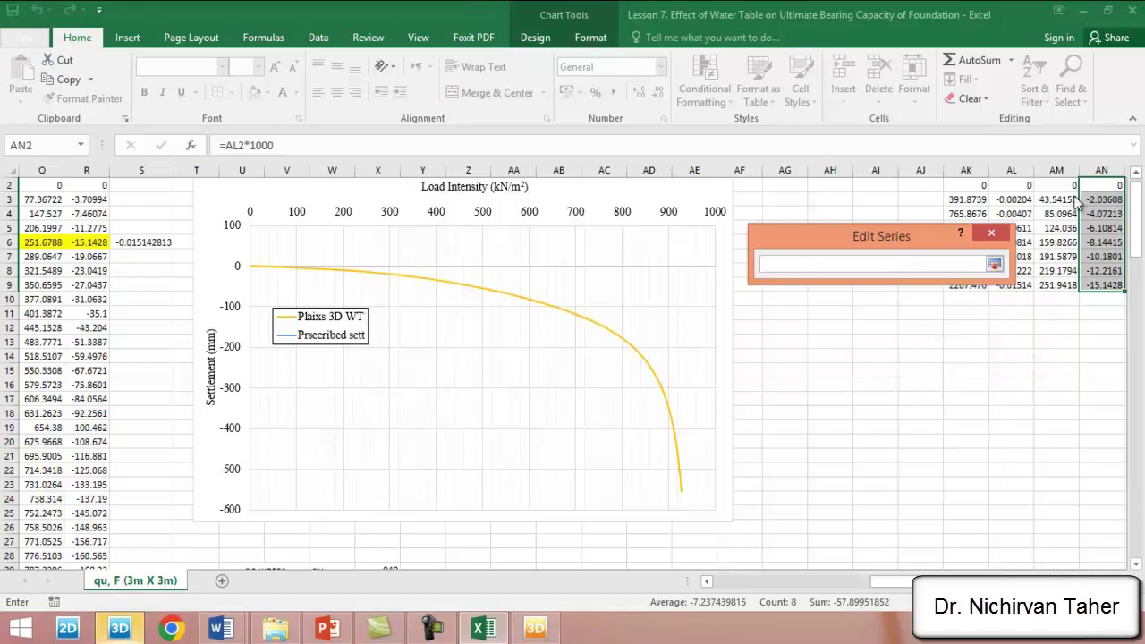
pyautogui.scroll(1, 1076, 204)
pyautogui.moveTo(1063, 198); pyautogui.dragTo(1061, 299)
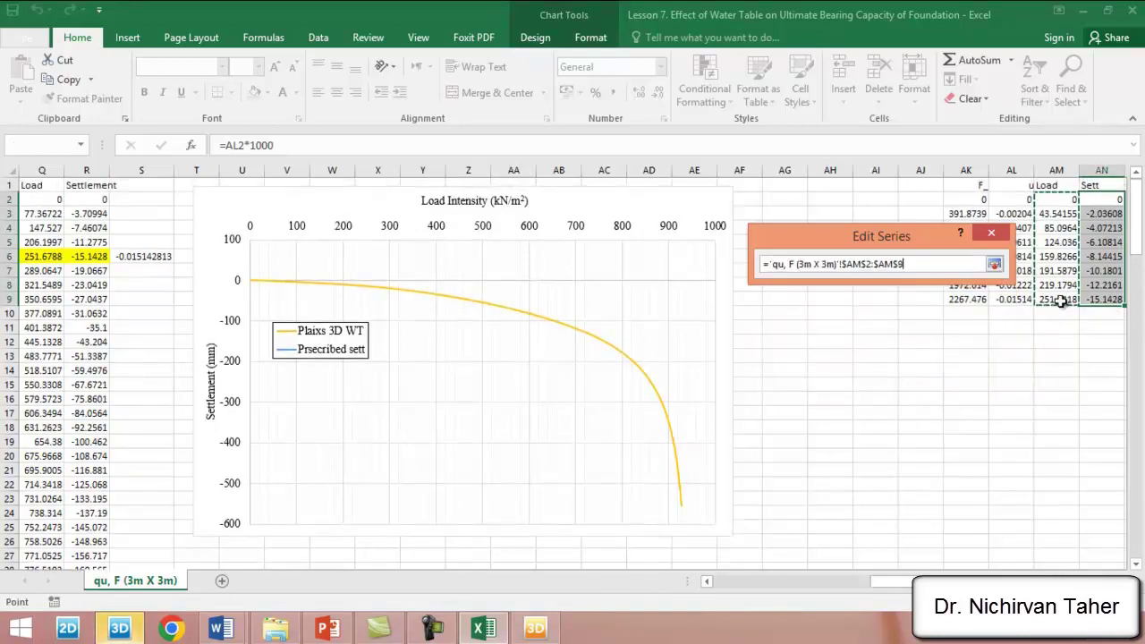
pyautogui.click(993, 263)
pyautogui.click(791, 344)
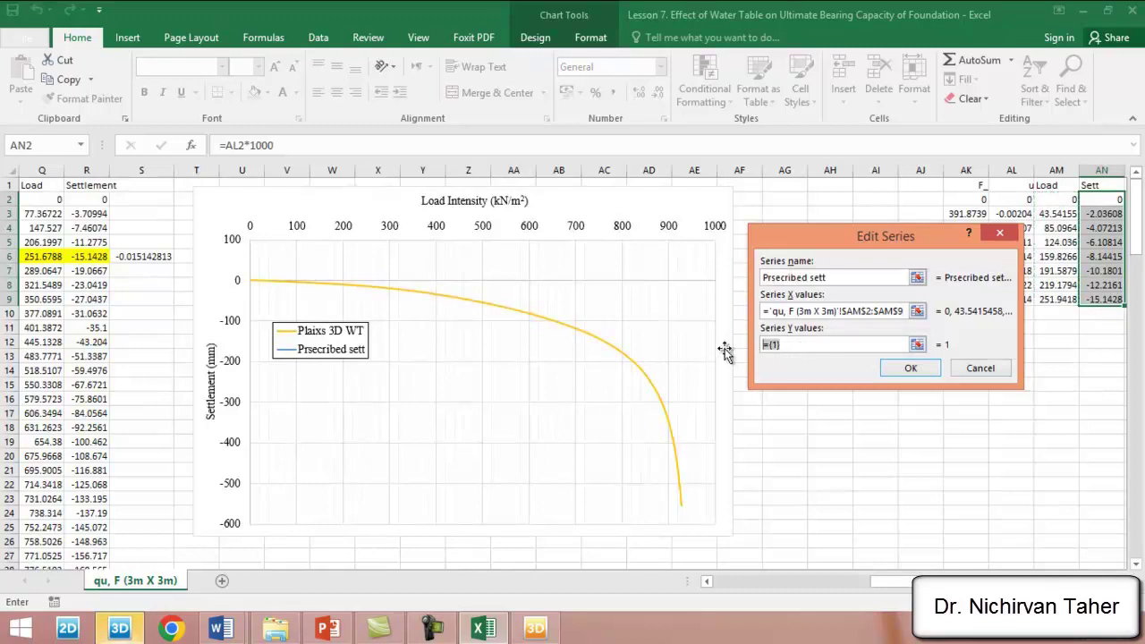
pyautogui.click(916, 344)
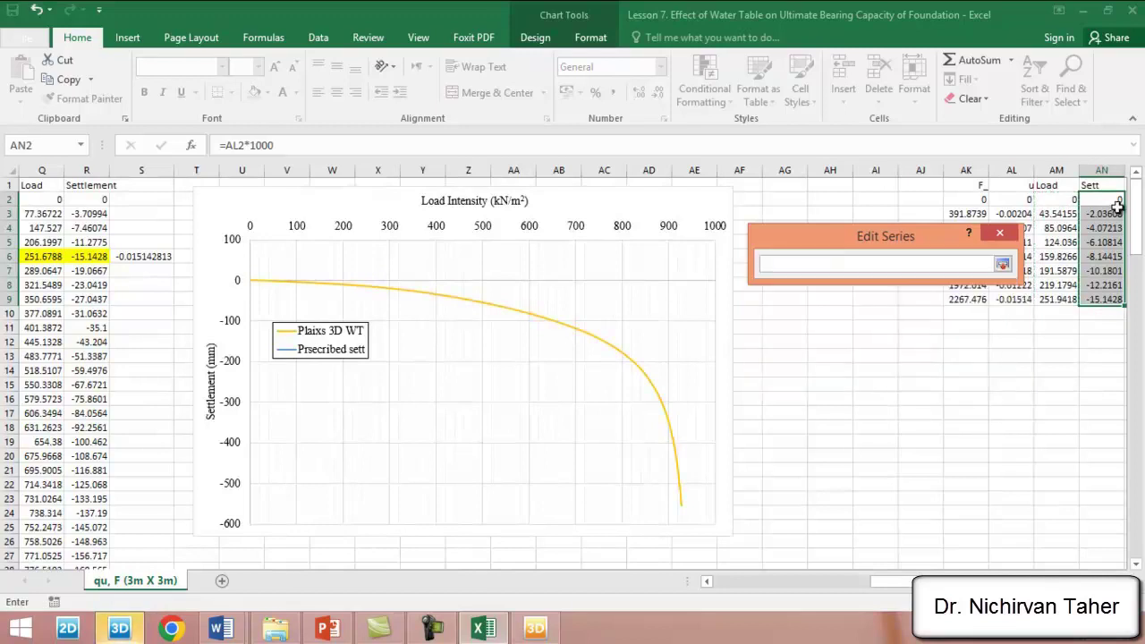
pyautogui.moveTo(1103, 198); pyautogui.dragTo(1106, 299)
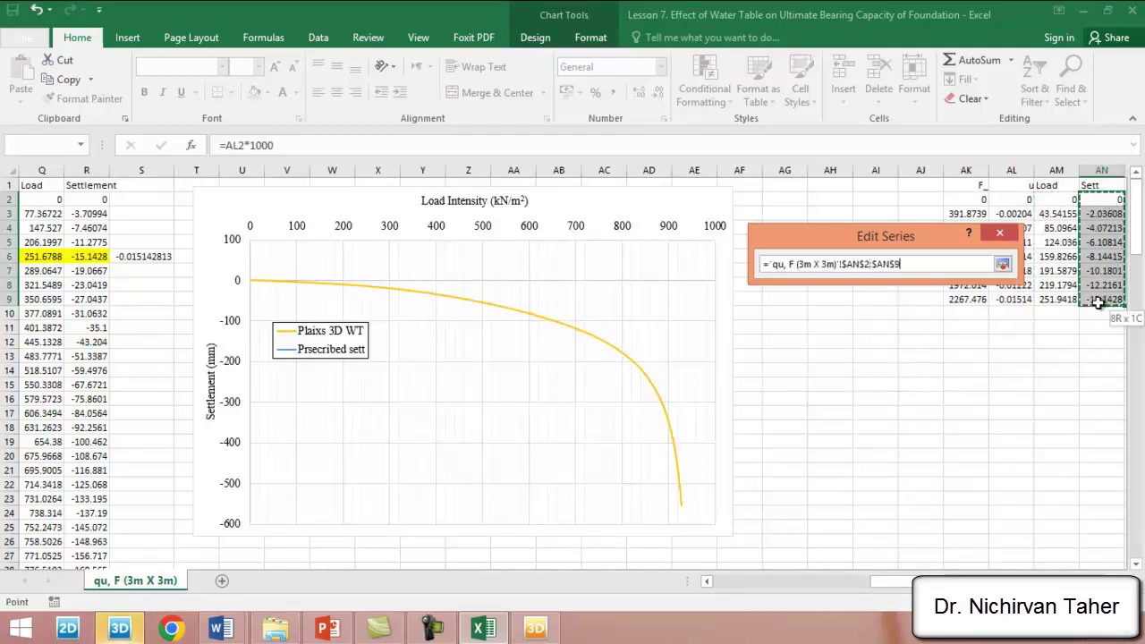
pyautogui.click(1001, 263)
pyautogui.click(909, 368)
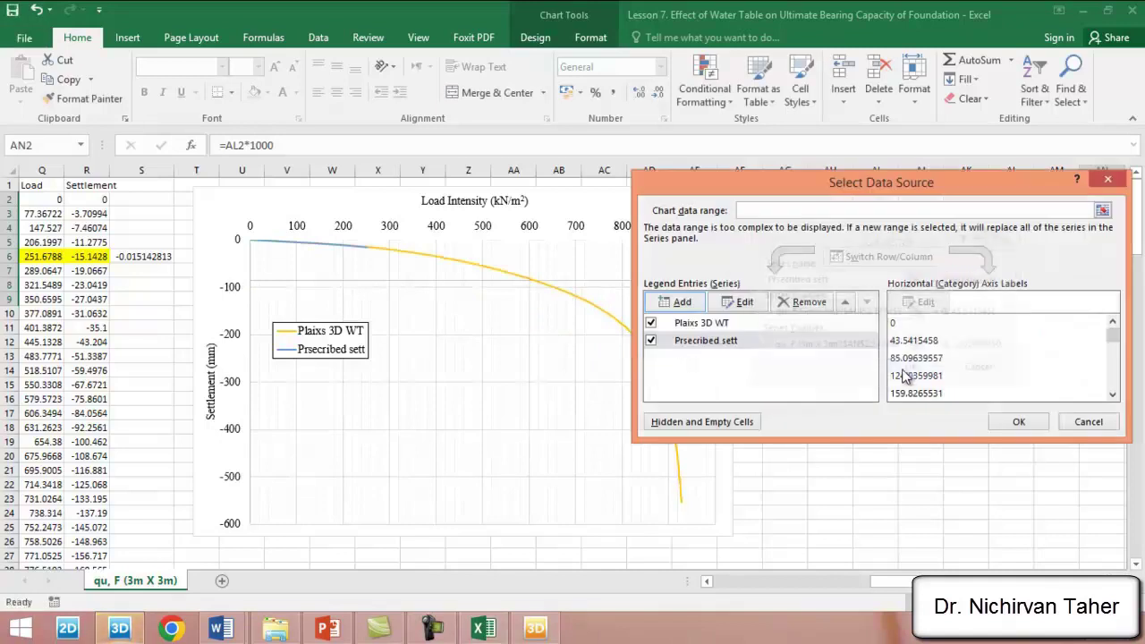
pyautogui.click(1020, 421)
# Enlarge the load-settlement chart slightly and compare the Prsecribed sett curve with the Plaixs 3D WT curve.
pyautogui.moveTo(894, 582); pyautogui.dragTo(872, 581)
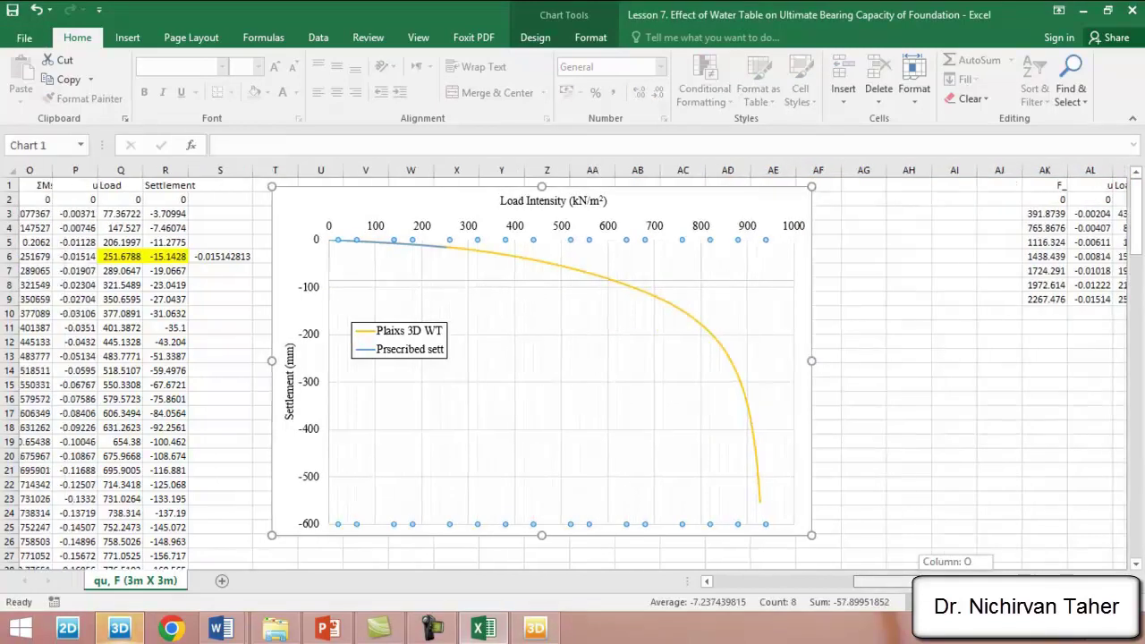
pyautogui.click(461, 192)
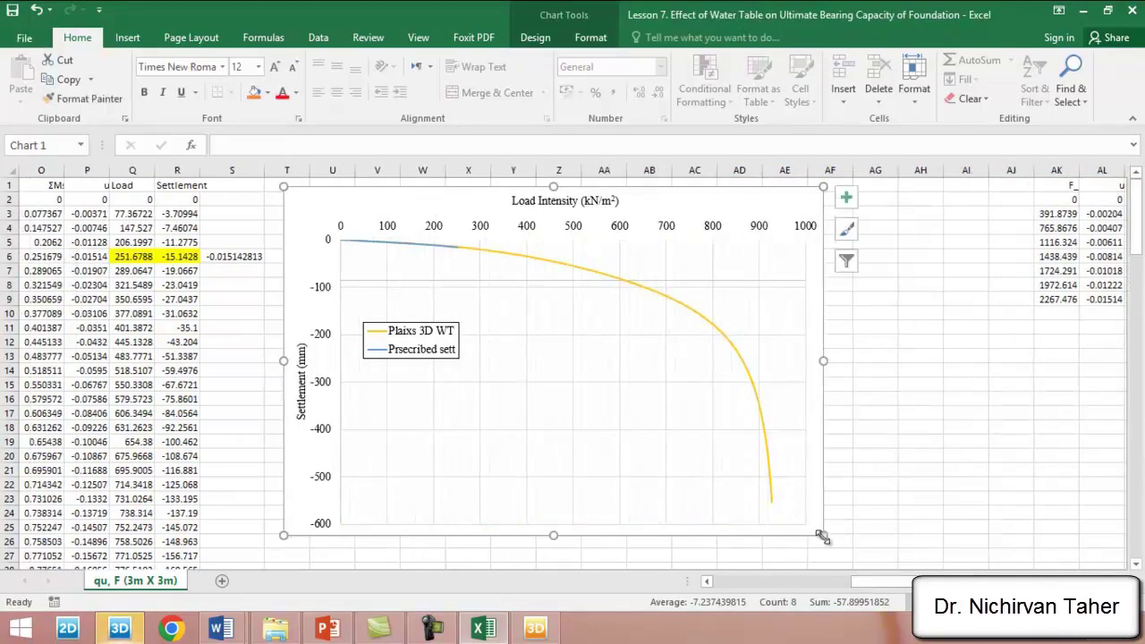
pyautogui.moveTo(820, 535); pyautogui.dragTo(837, 558)
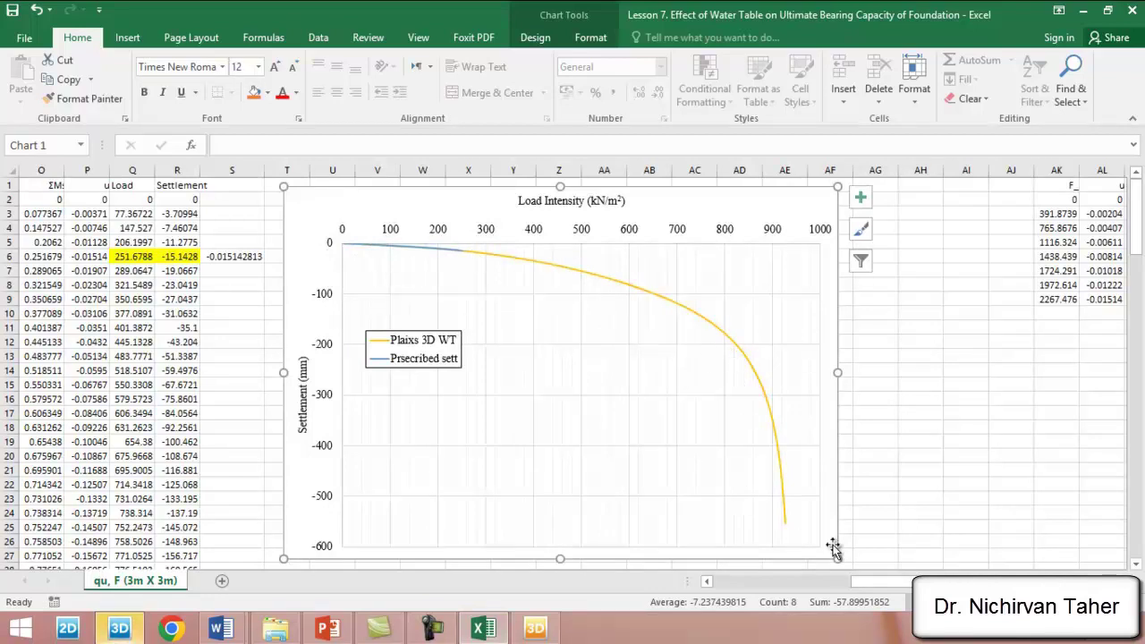
pyautogui.moveTo(884, 584)
pyautogui.mouseDown()
pyautogui.moveTo(912, 590)
pyautogui.moveTo(865, 587)
pyautogui.mouseUp()
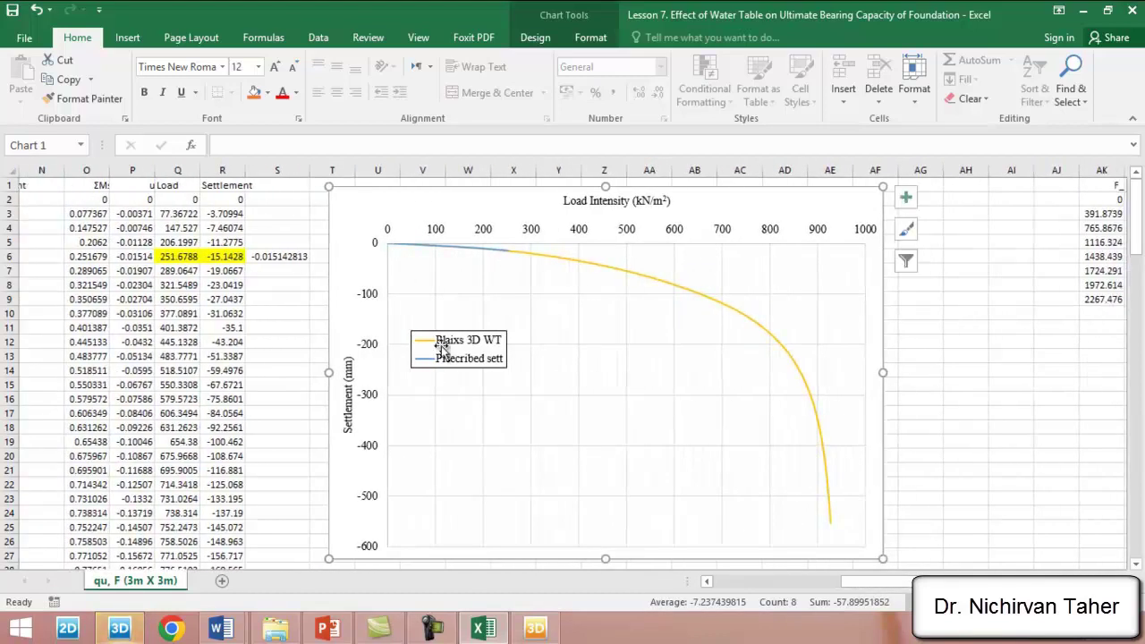